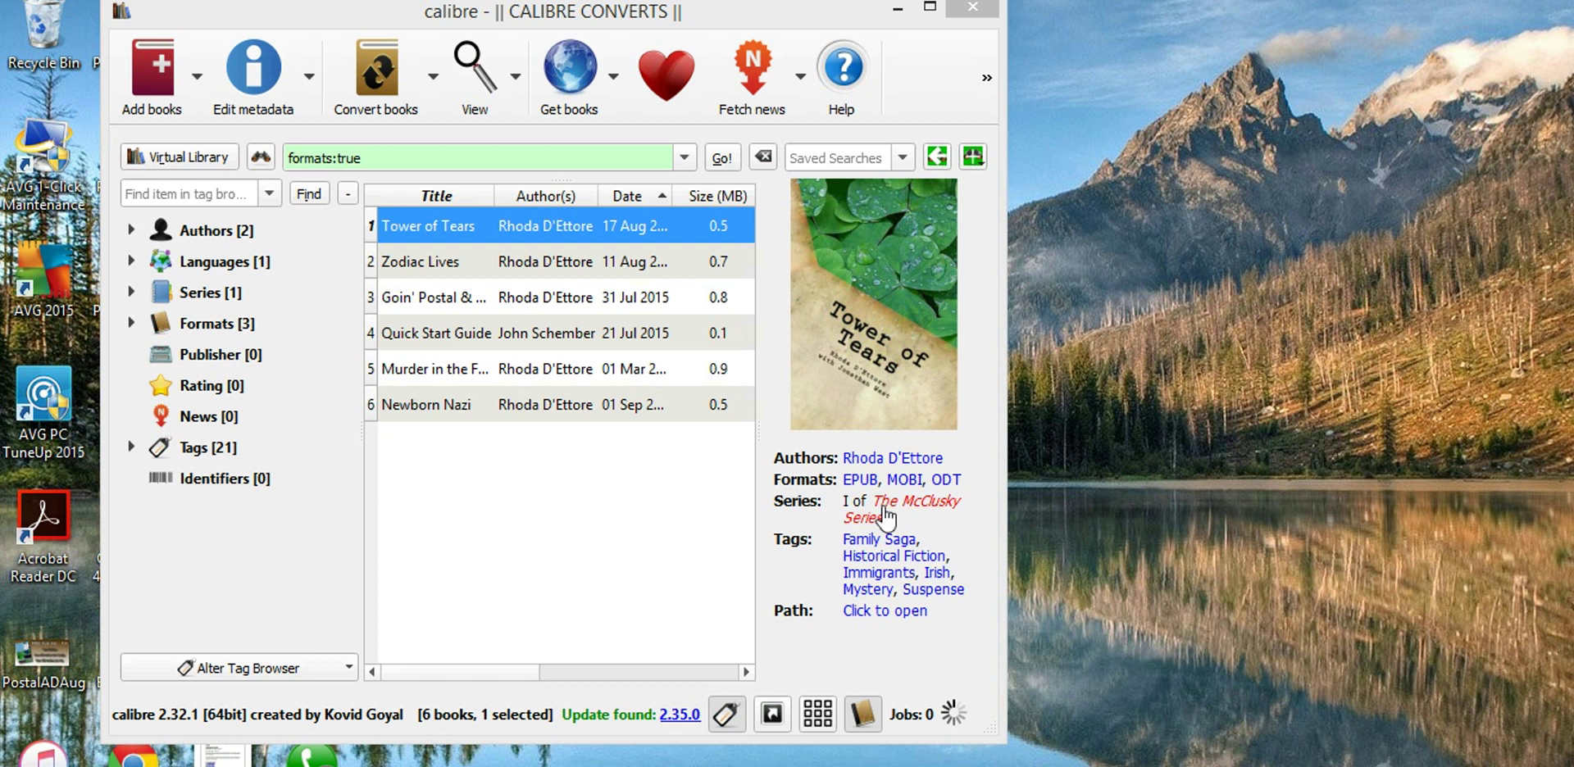
# Add the TEST BOOK FOR BLOG document from the OneDrive folder to the library.
pyautogui.click(178, 88)
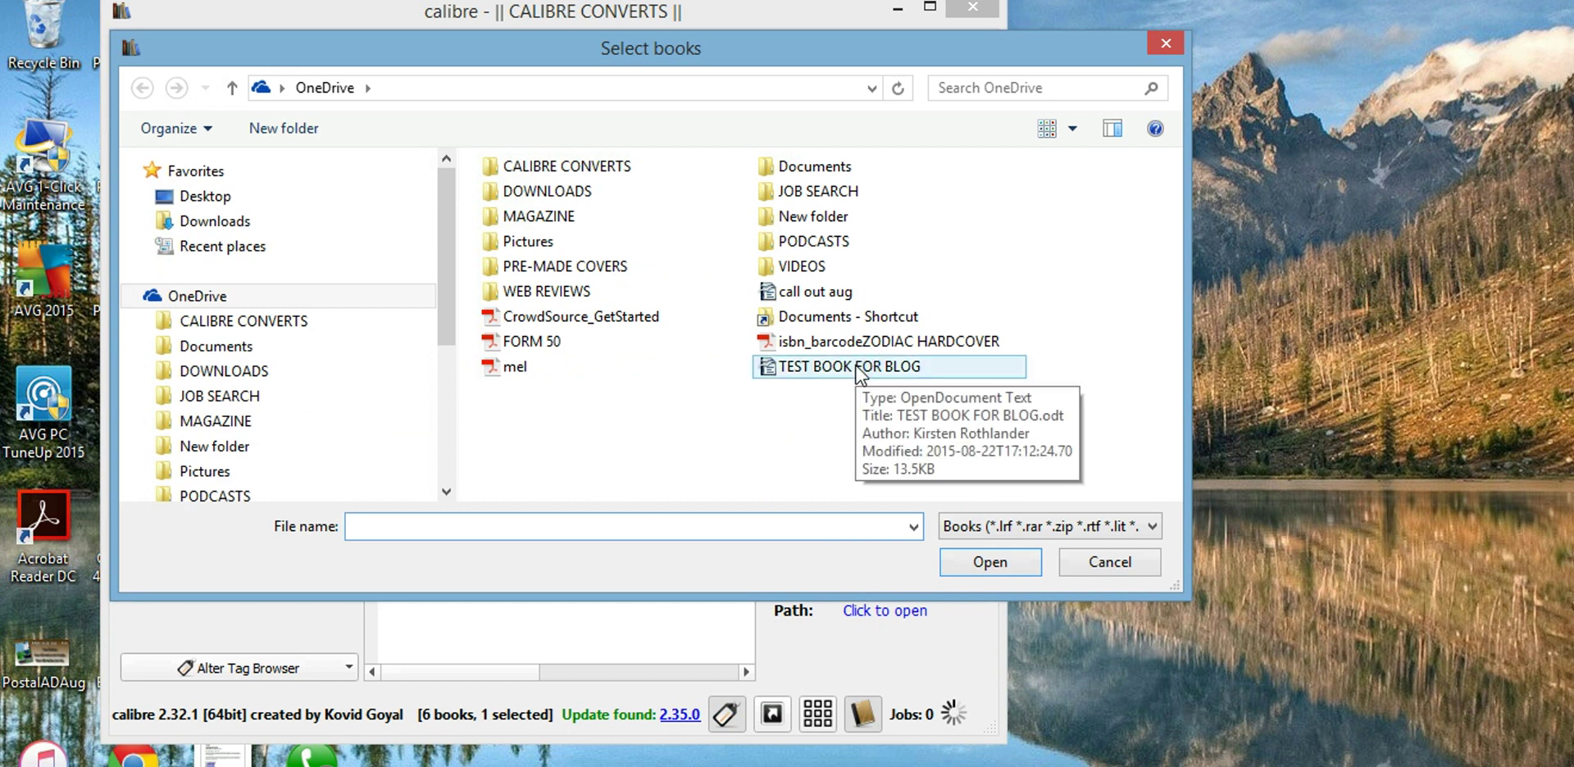
pyautogui.click(859, 374)
pyautogui.click(994, 557)
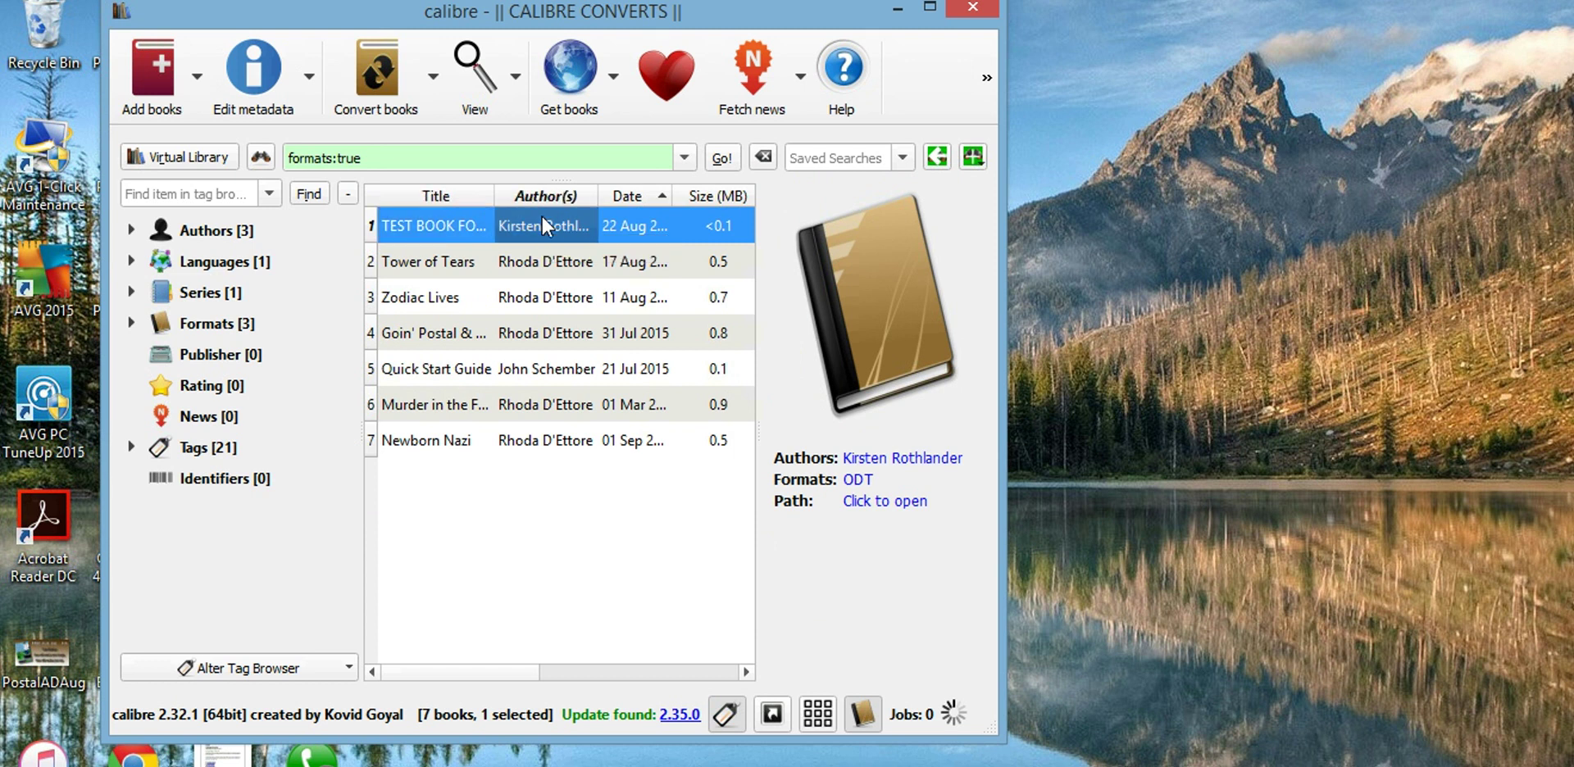
# Open the metadata of TEST BOOK FOR BLOG for editing and set the coverTOT image as its cover.
pyautogui.click(479, 222)
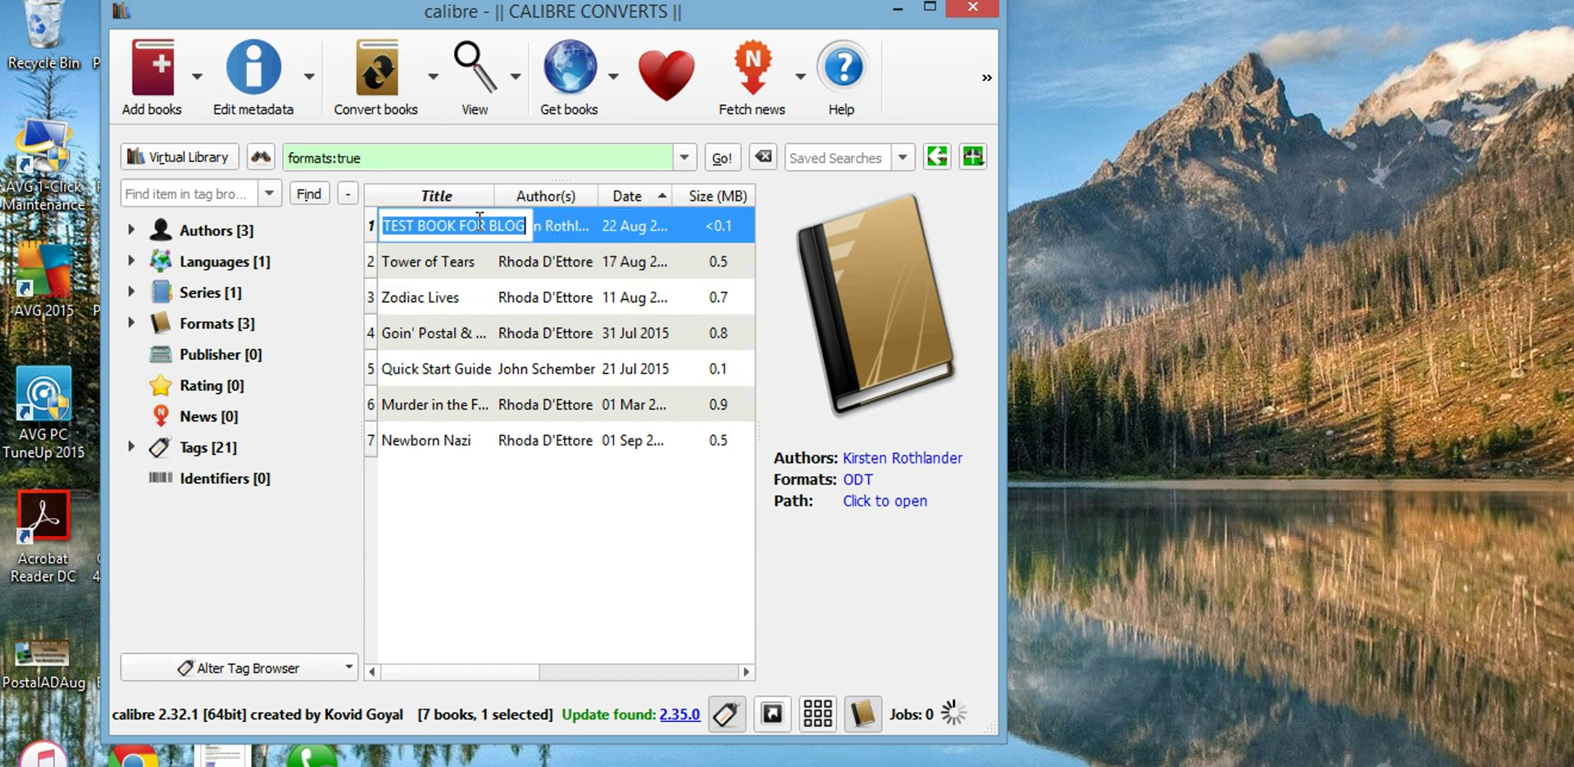
pyautogui.click(254, 74)
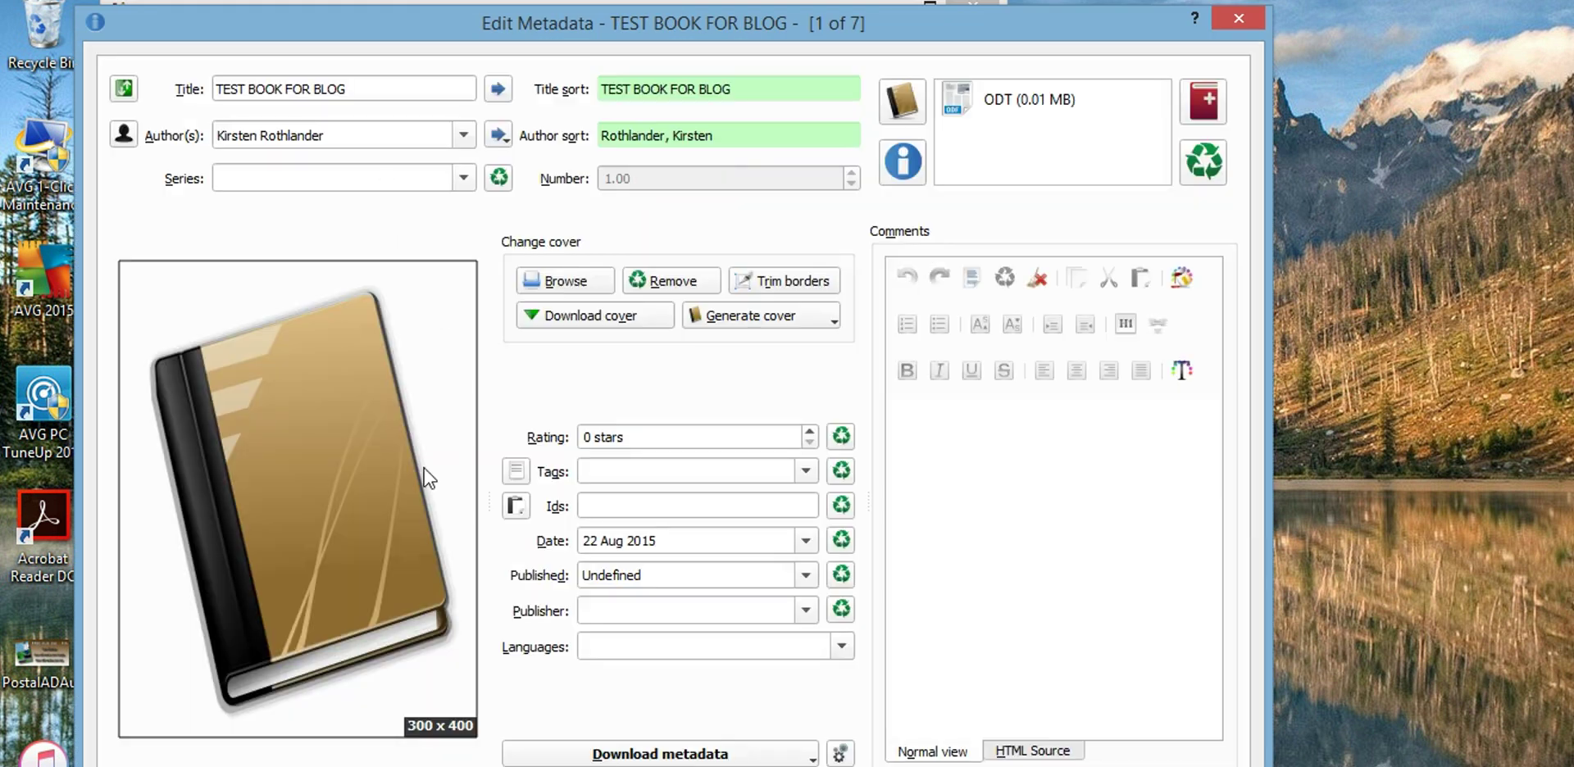
pyautogui.click(574, 282)
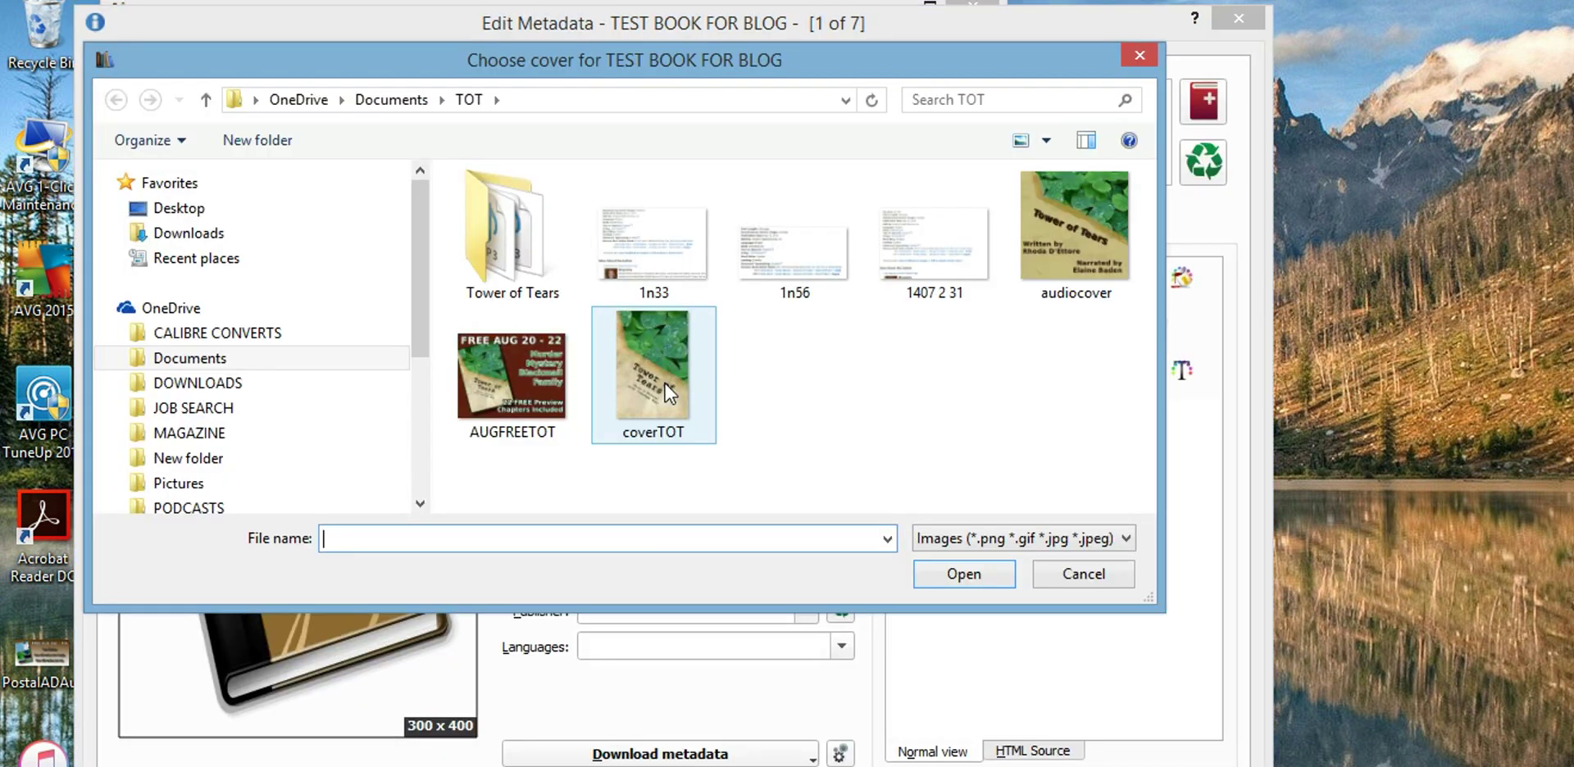
pyautogui.click(671, 401)
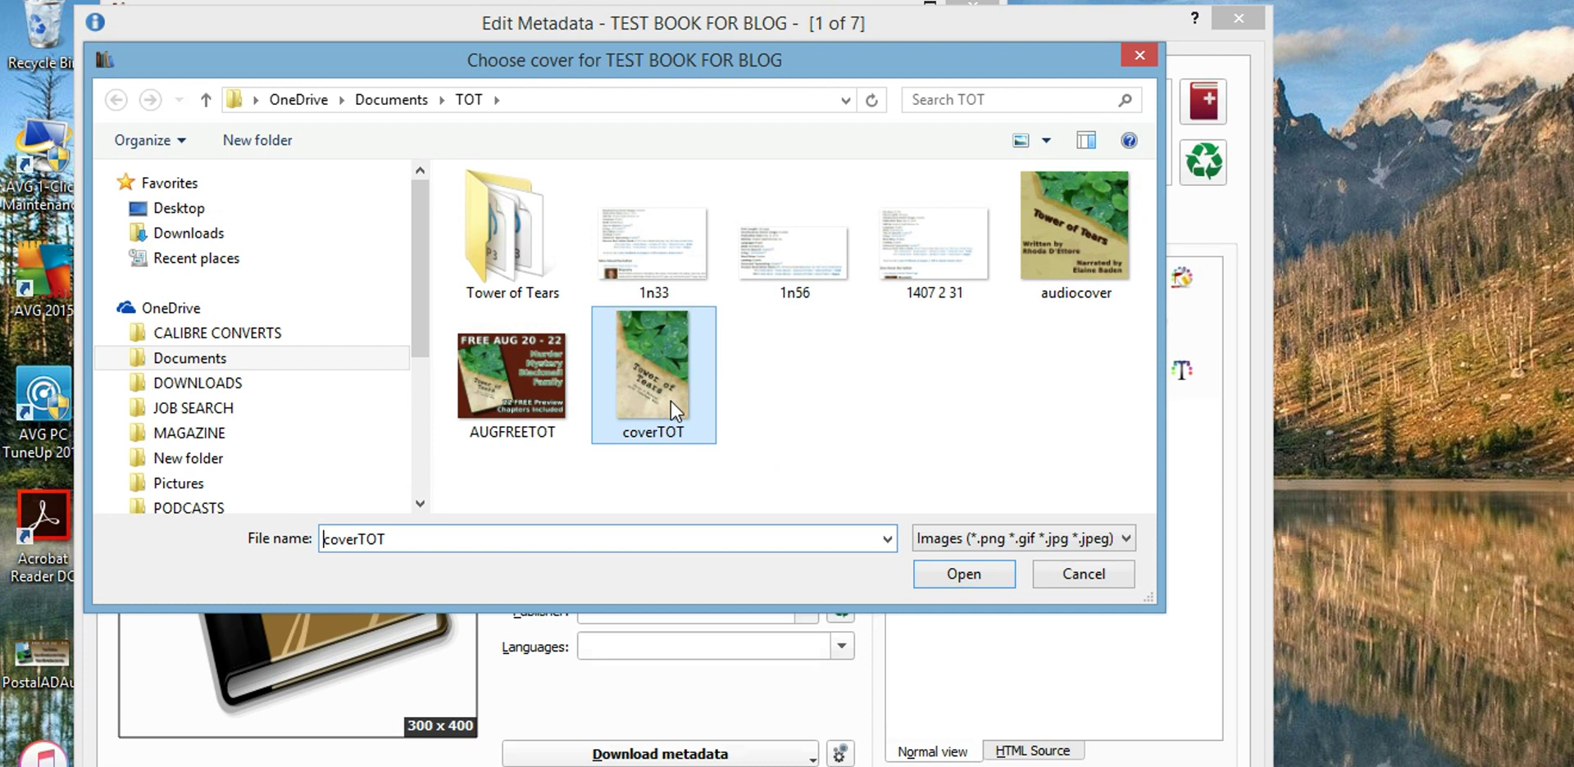
pyautogui.click(942, 577)
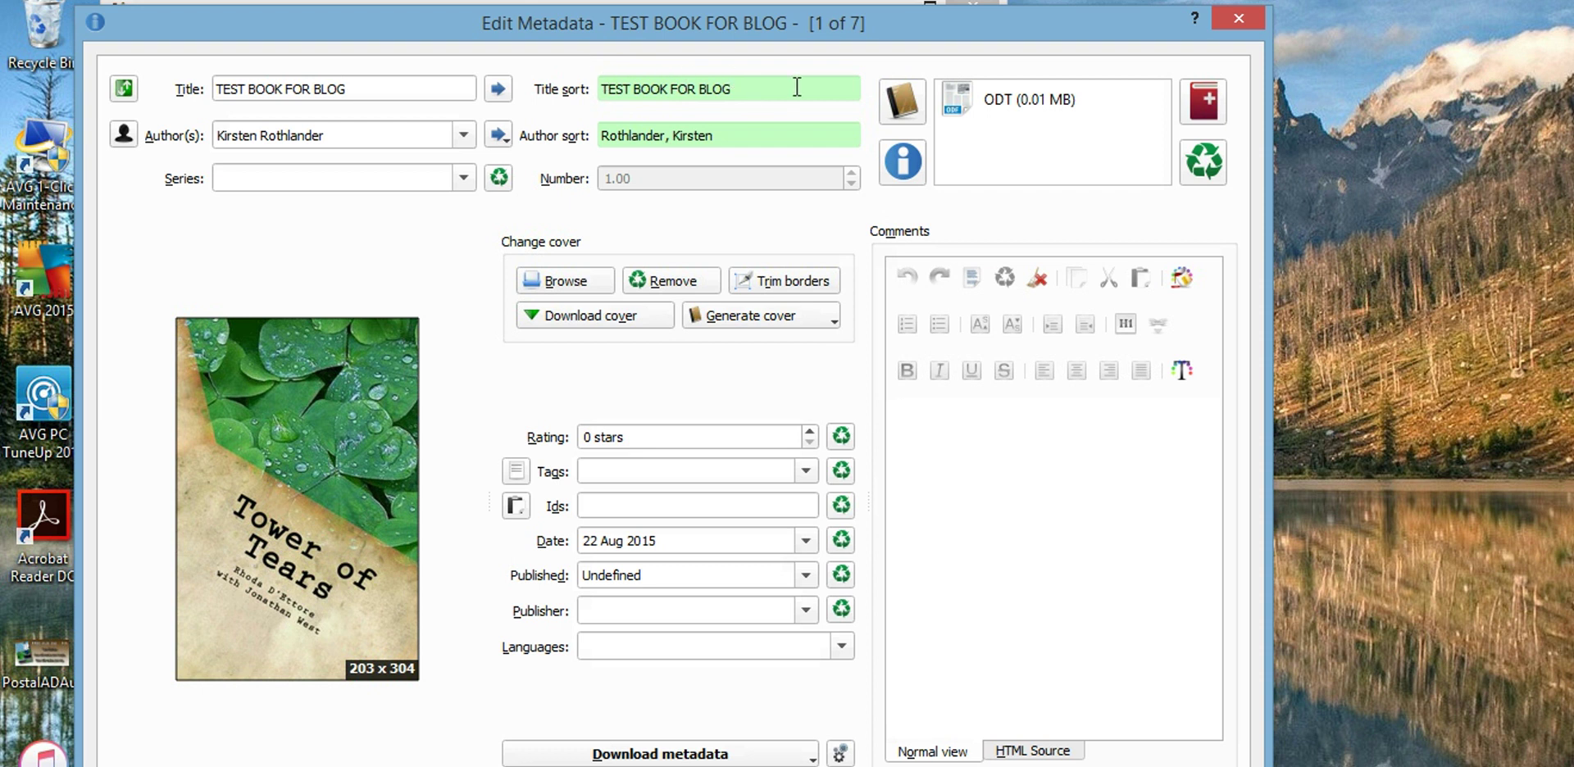
# Replace the author with the writer's full name and enter the matching author sort name, surname first.
pyautogui.moveTo(391, 138); pyautogui.dragTo(200, 155)
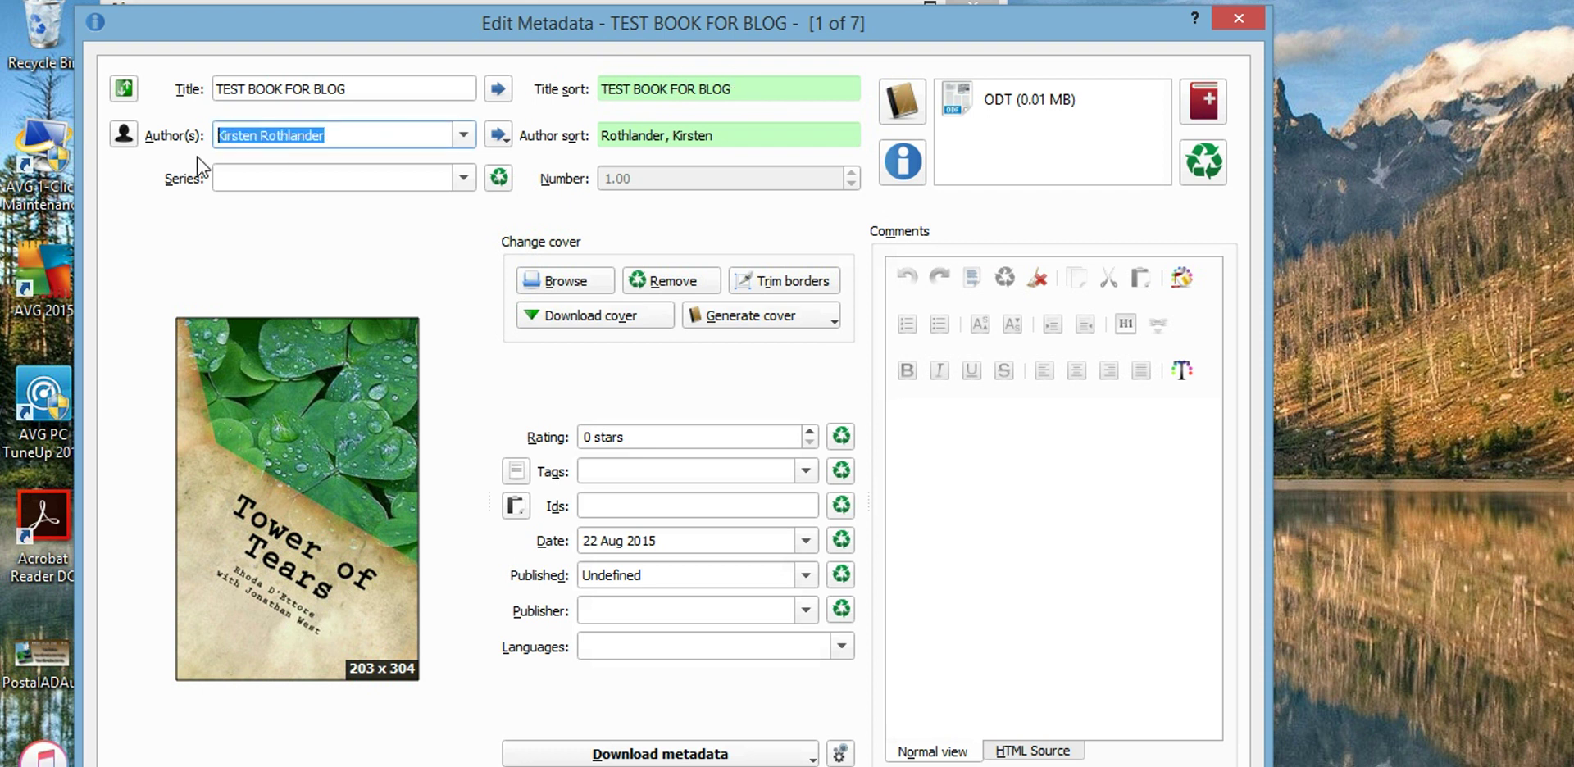
pyautogui.write('Rhoda')
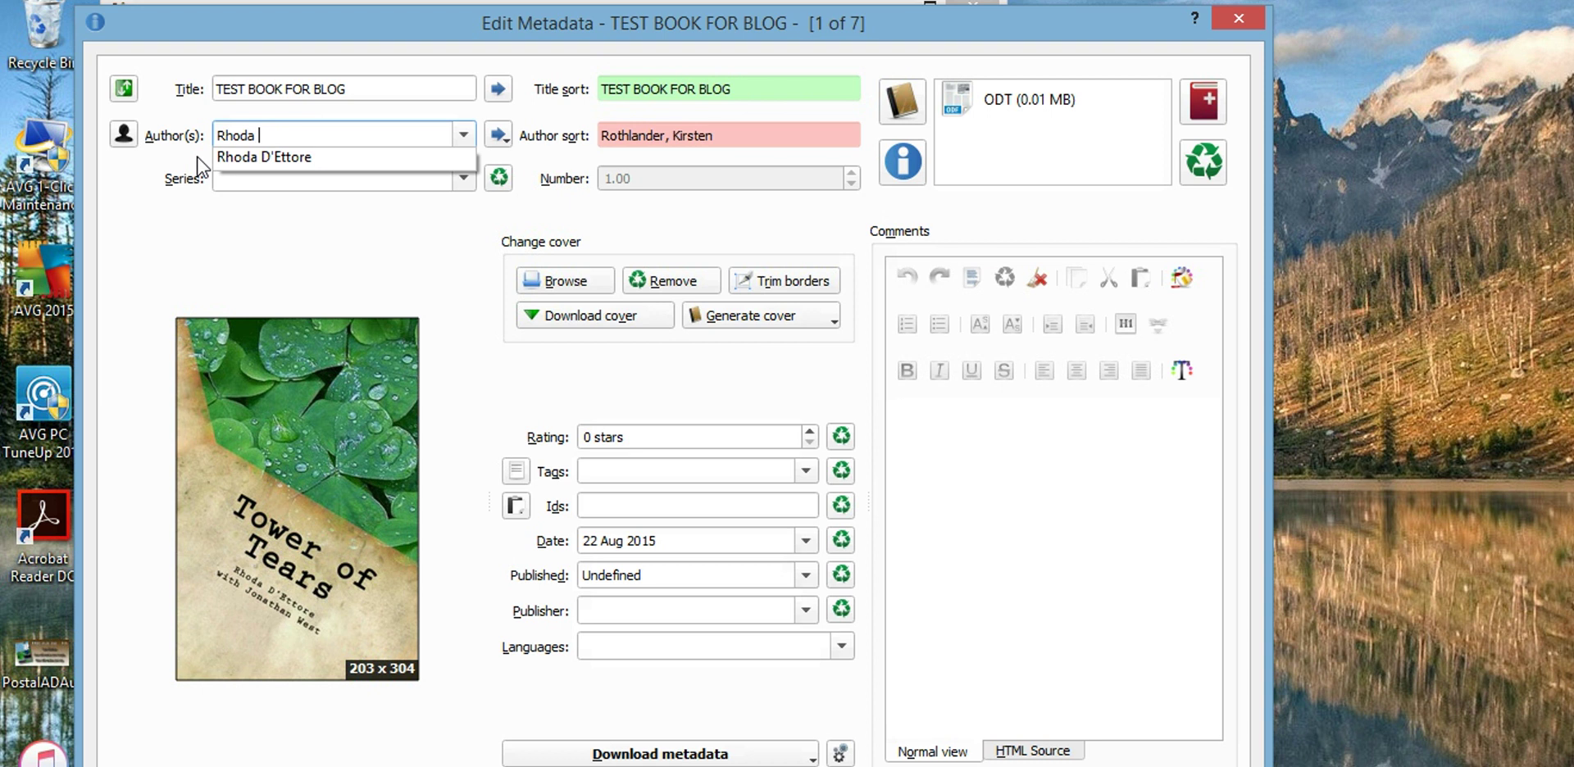
pyautogui.click(260, 157)
pyautogui.moveTo(698, 135); pyautogui.dragTo(603, 145)
pyautogui.press('BackSpace')
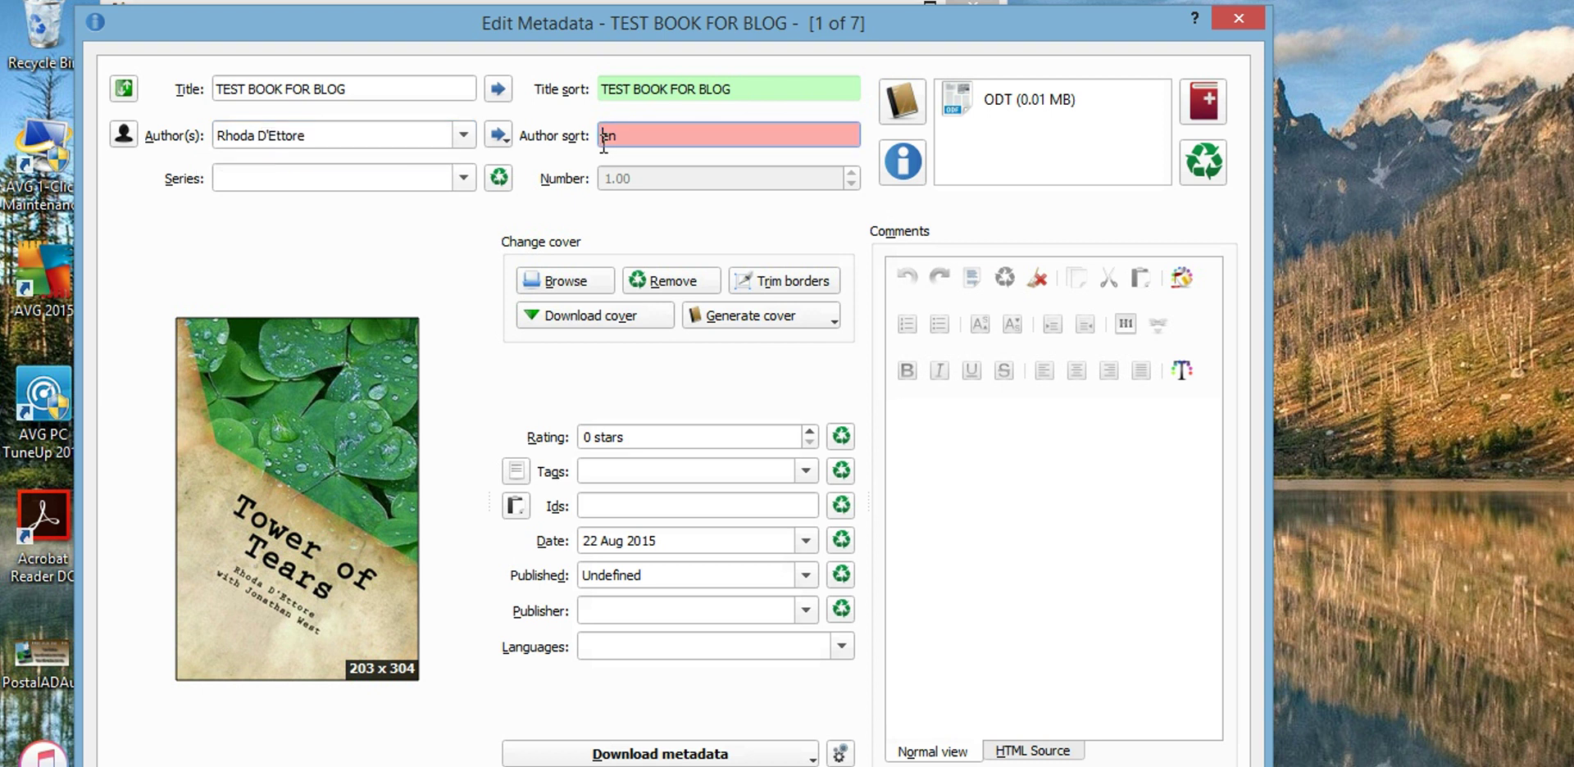
pyautogui.press('Delete')
pyautogui.press('Delete')
pyautogui.write("D'Ettore, Rhoda")
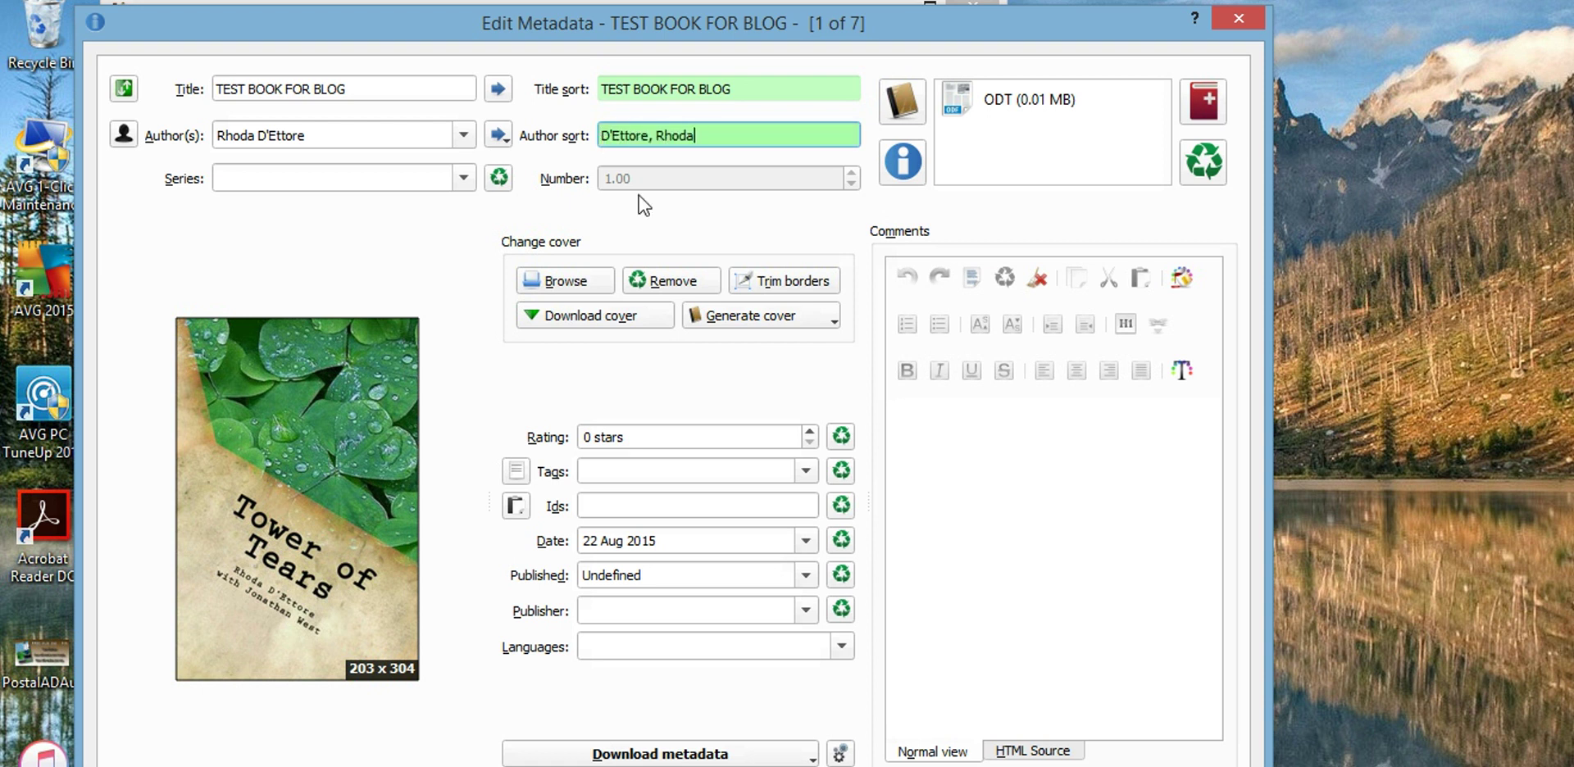
# Look through the existing tags suggested for the book.
pyautogui.click(727, 476)
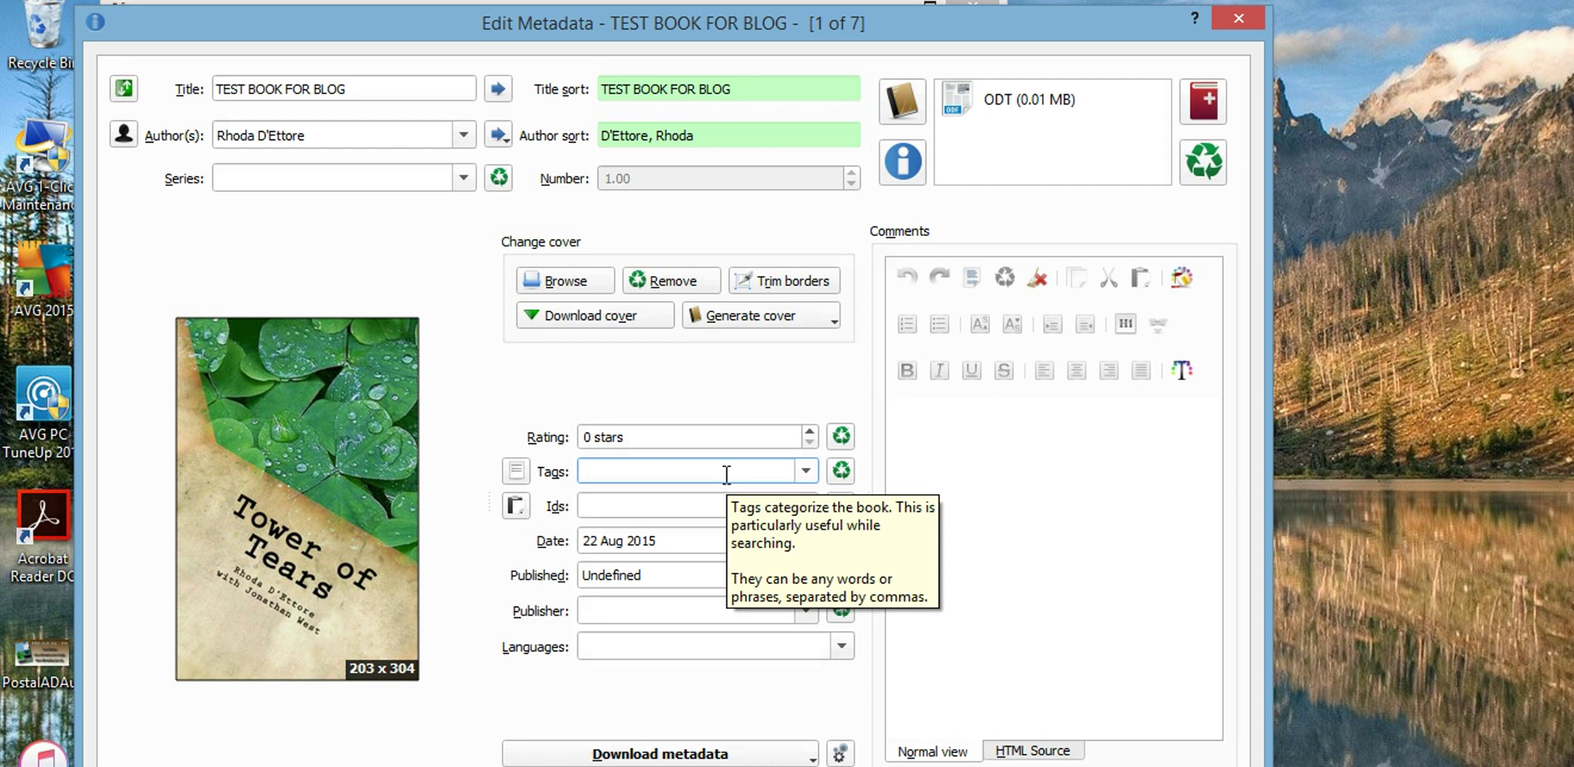
pyautogui.write('se')
pyautogui.press('BackSpace')
pyautogui.press('BackSpace')
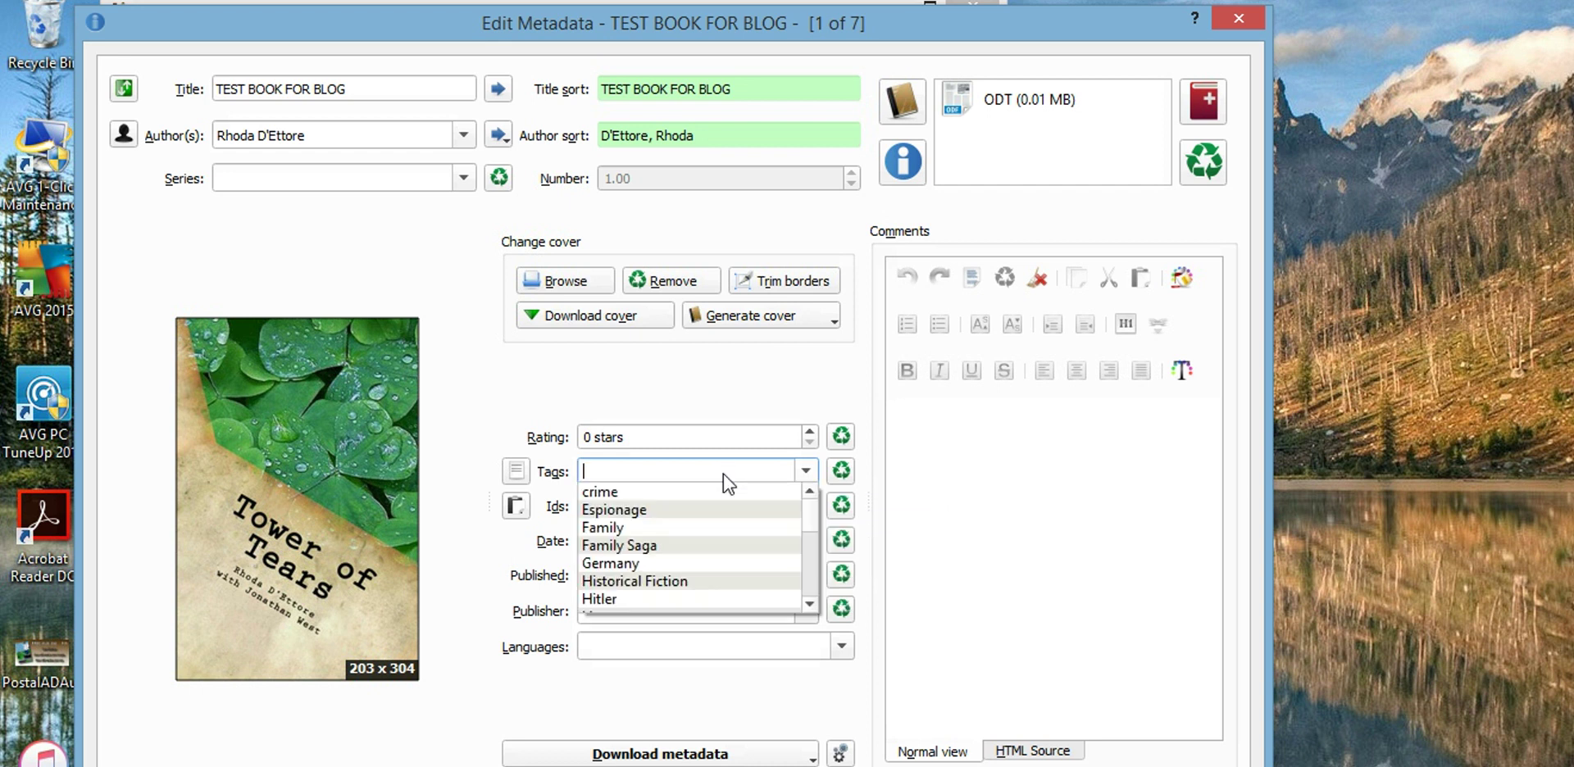
pyautogui.scroll(-3, 812, 525)
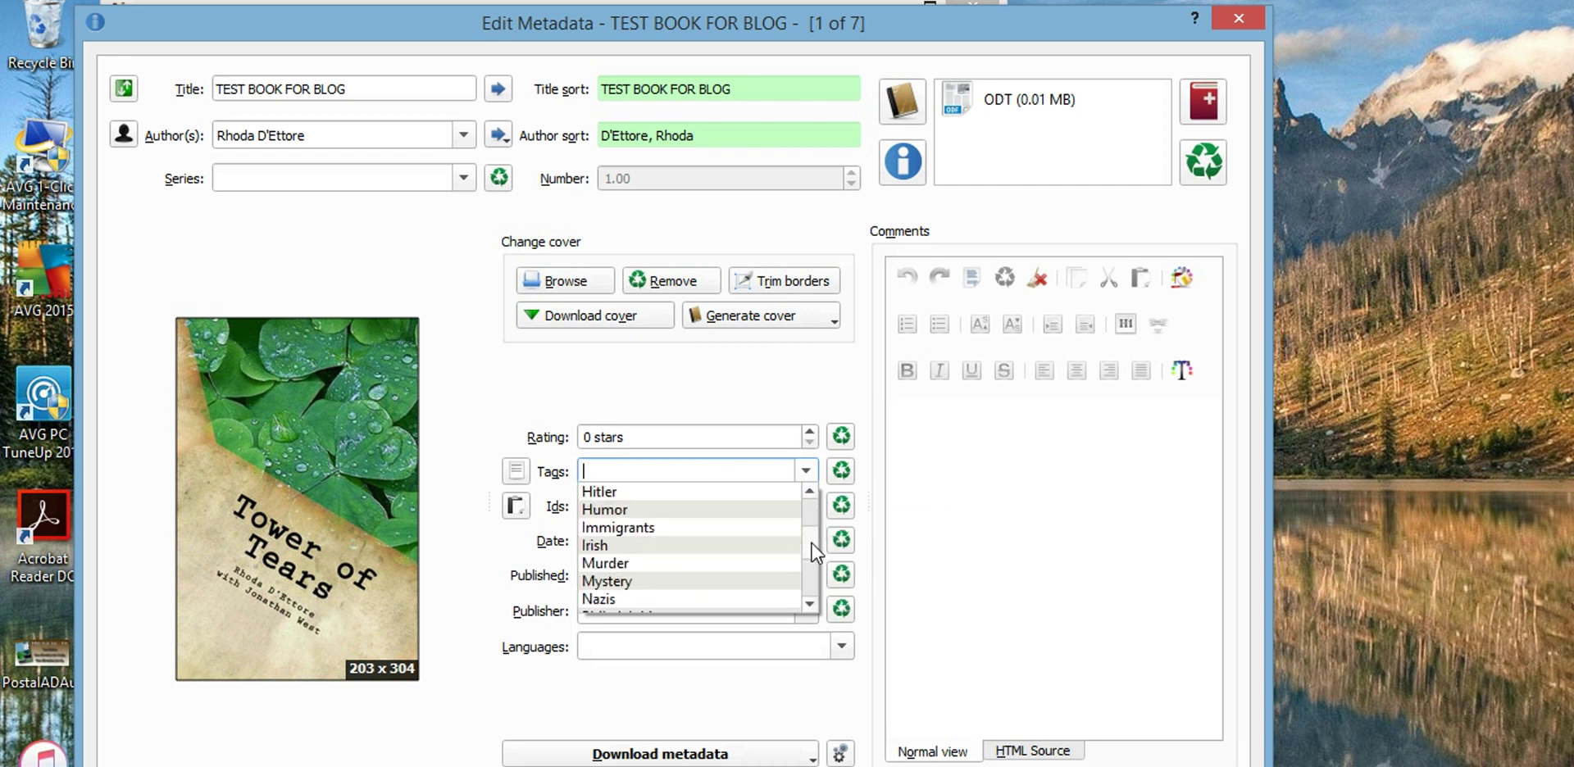
pyautogui.scroll(-2, 816, 570)
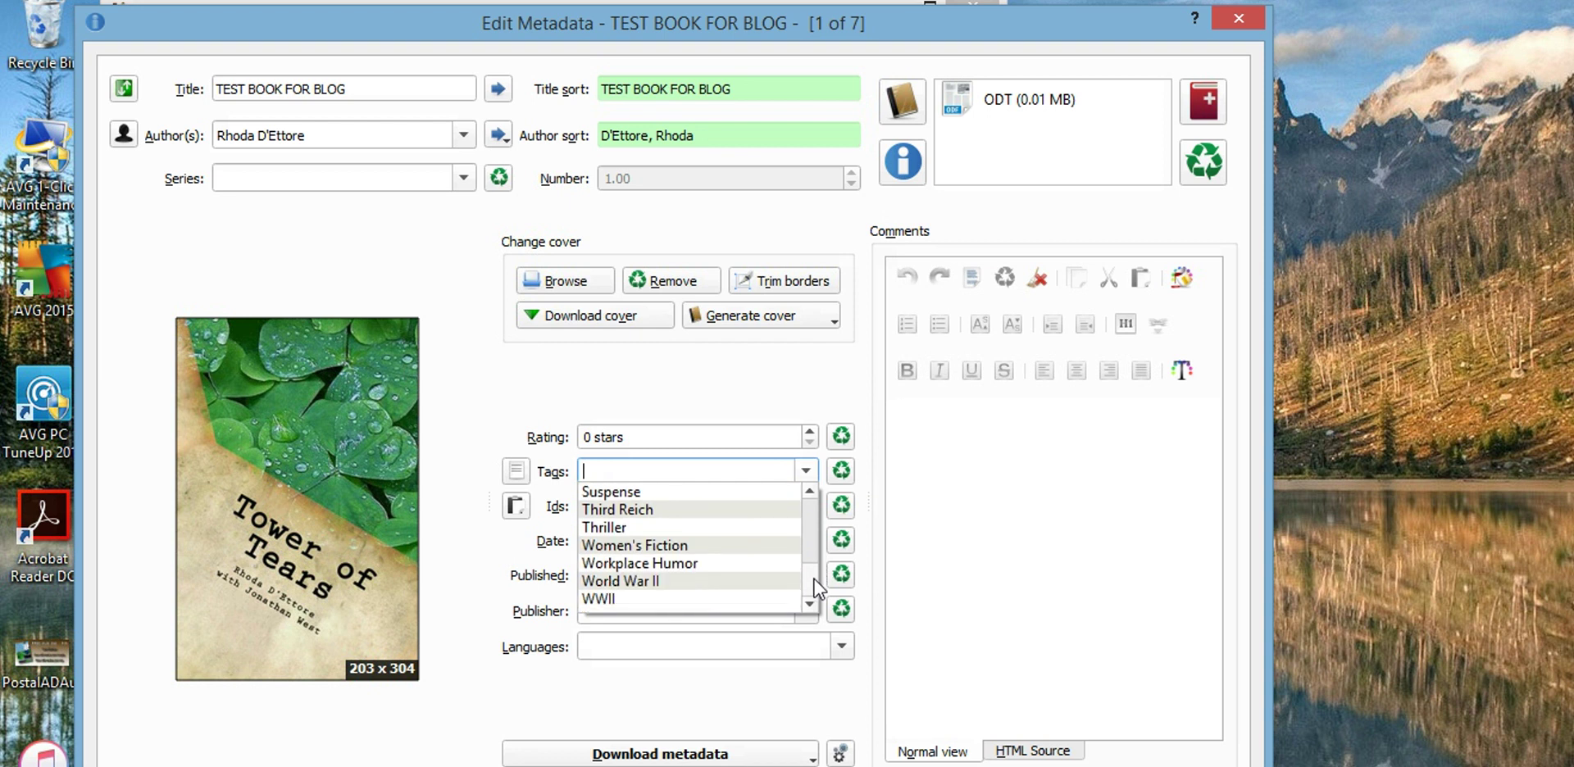
pyautogui.moveTo(814, 591); pyautogui.dragTo(811, 510)
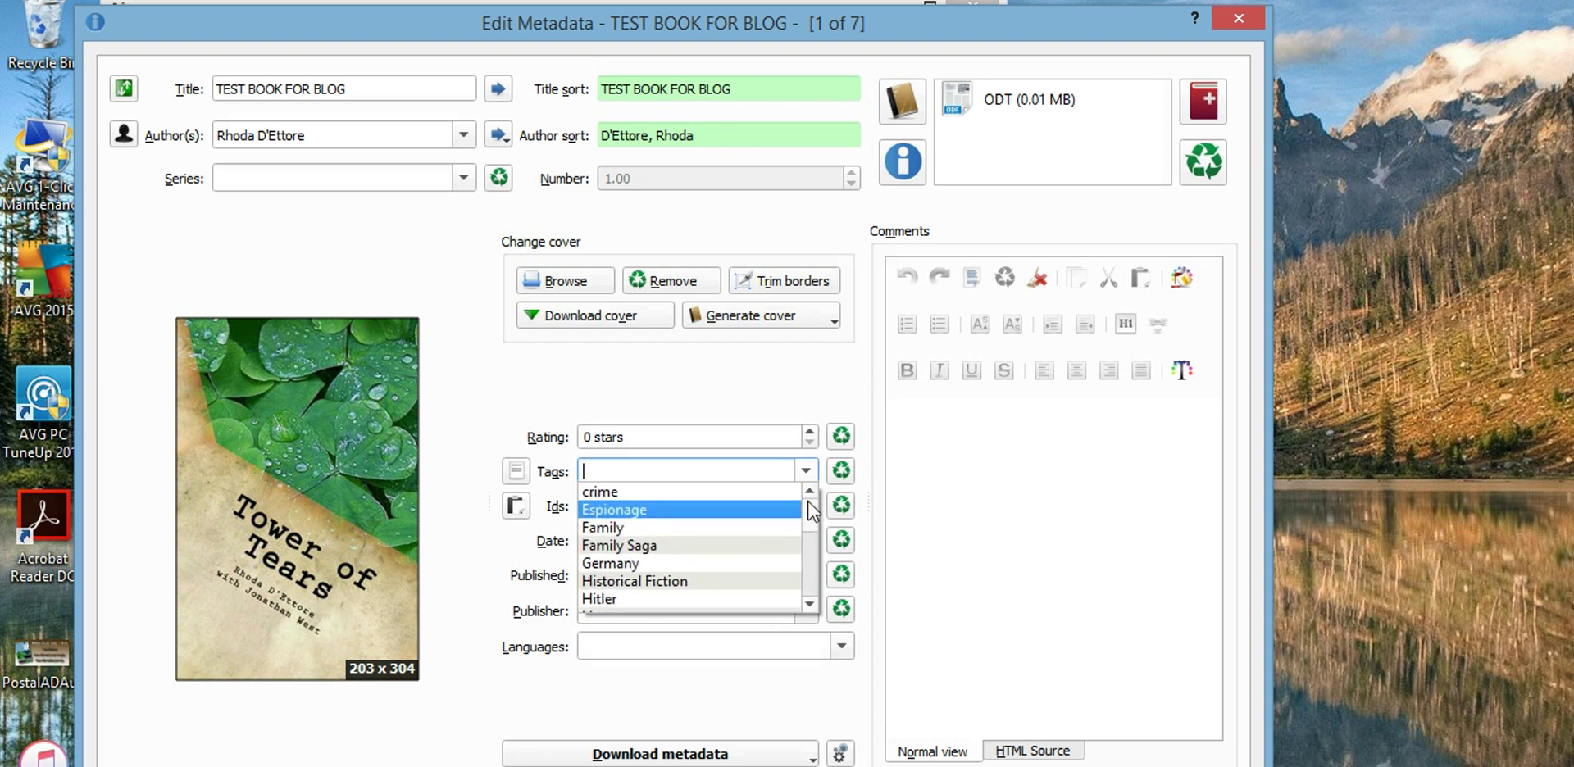
pyautogui.click(736, 462)
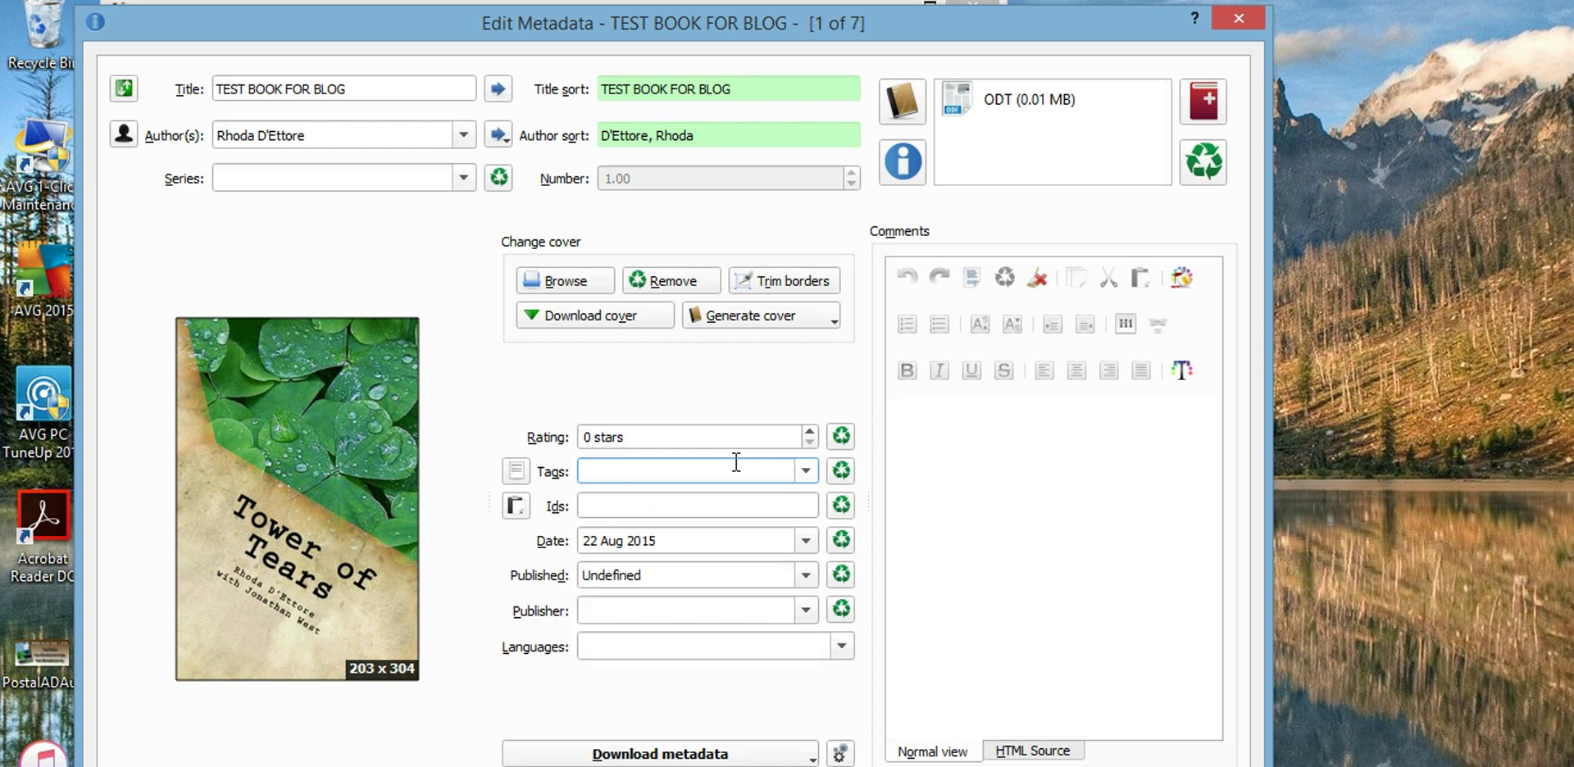
# Tag the book with selfpublishing and blogging, and save the metadata.
pyautogui.write('selp')
pyautogui.press('BackSpace')
pyautogui.write('fpublishing')
pyautogui.press('BackSpace')
pyautogui.write(', ')
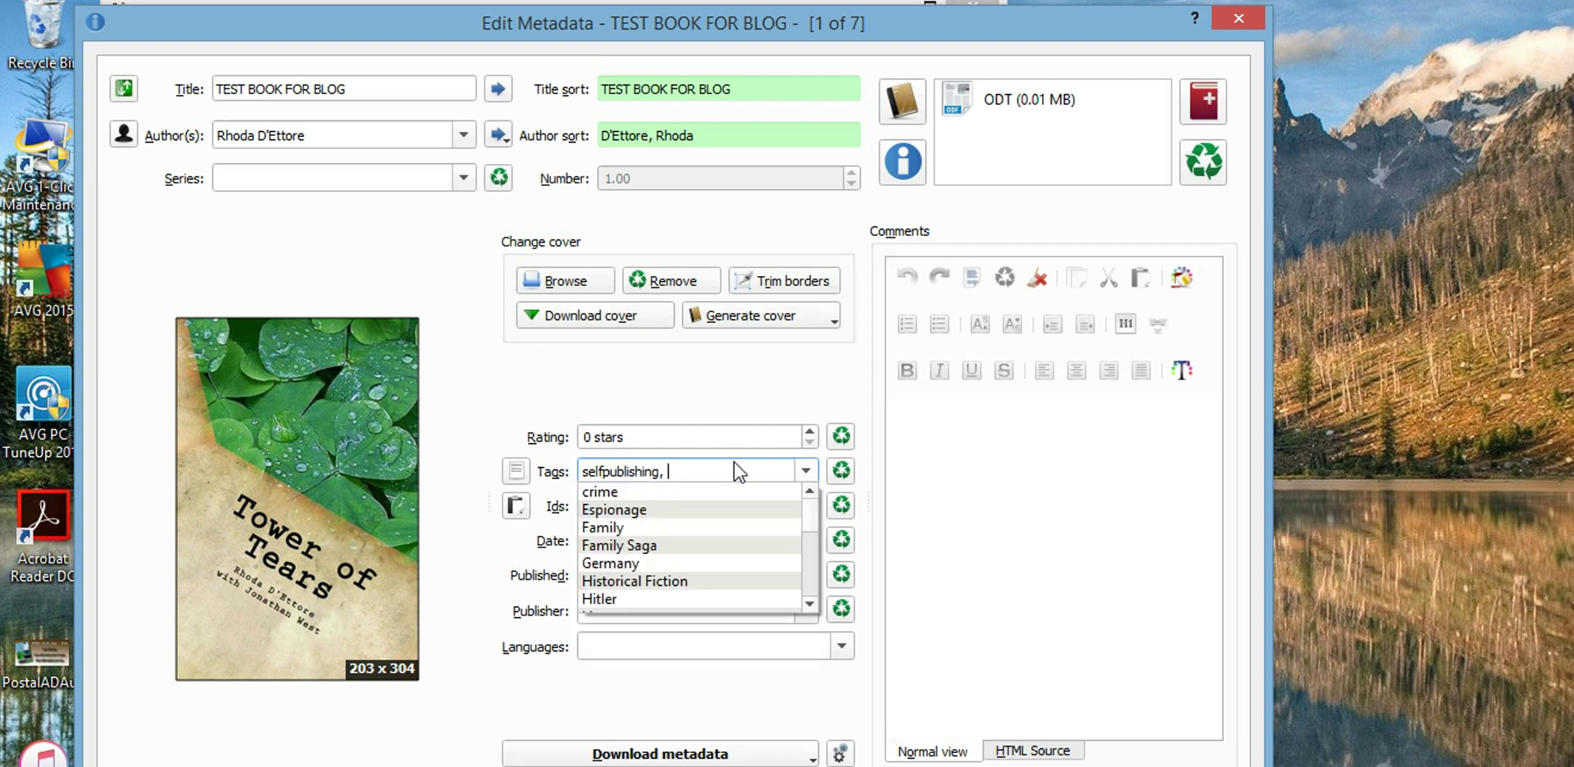
pyautogui.write('bloggin')
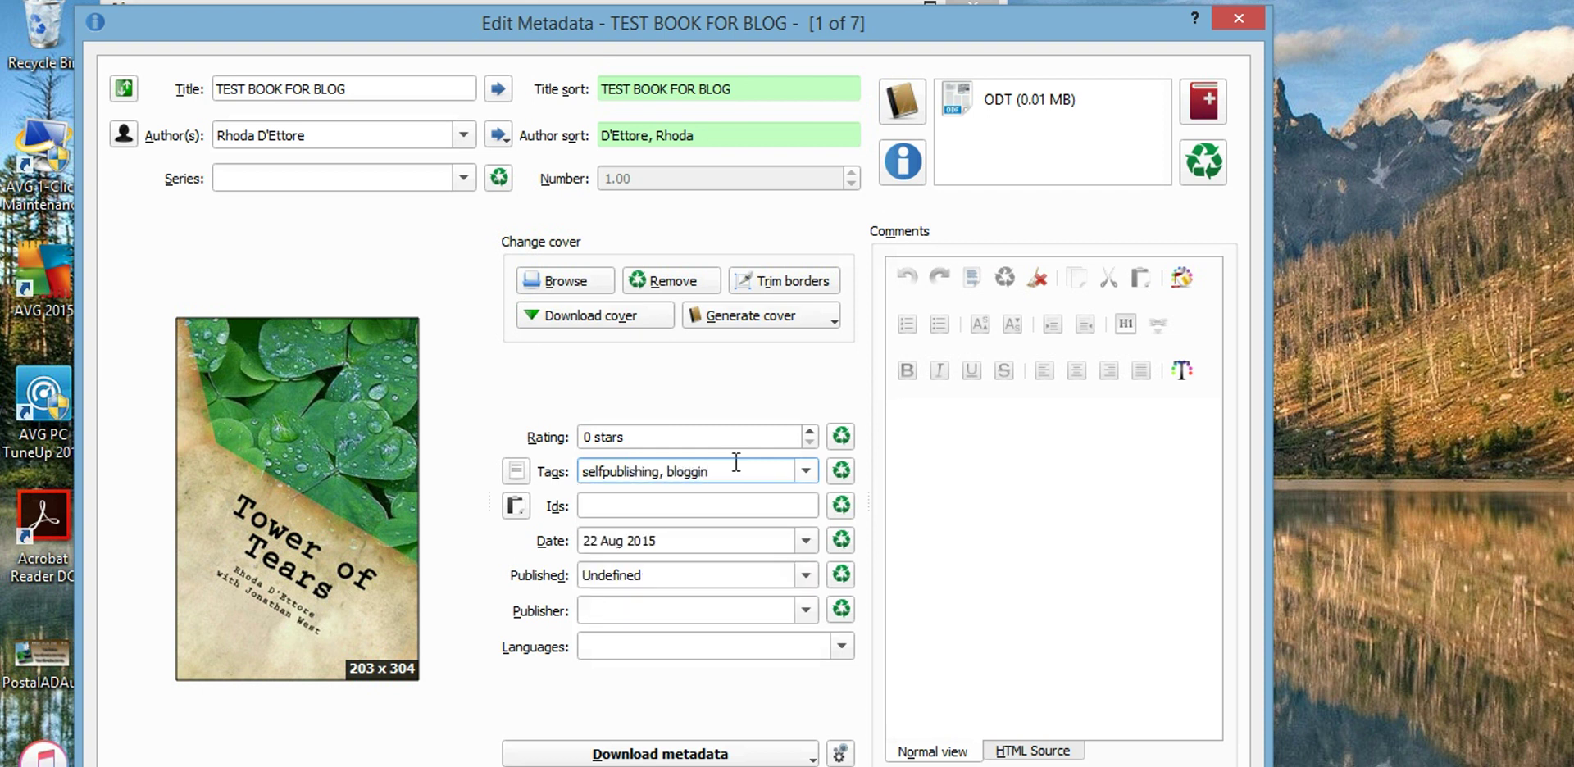
pyautogui.write('g')
pyautogui.press('Tab')
pyautogui.press('Return')
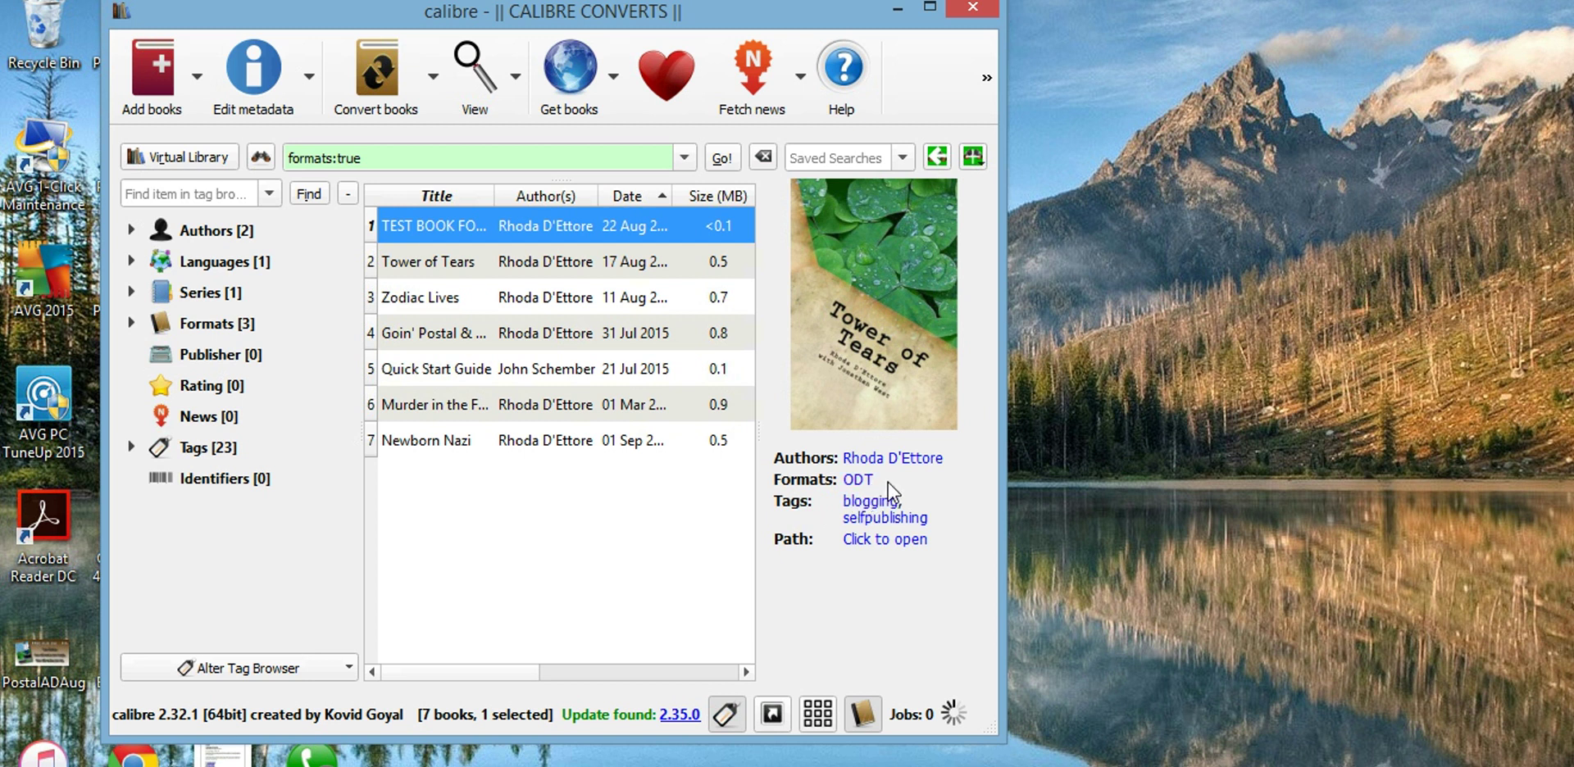
# Open the conversion settings for TEST BOOK FOR BLOG and set the Level 1 TOC expression to //h:h1.
pyautogui.click(364, 82)
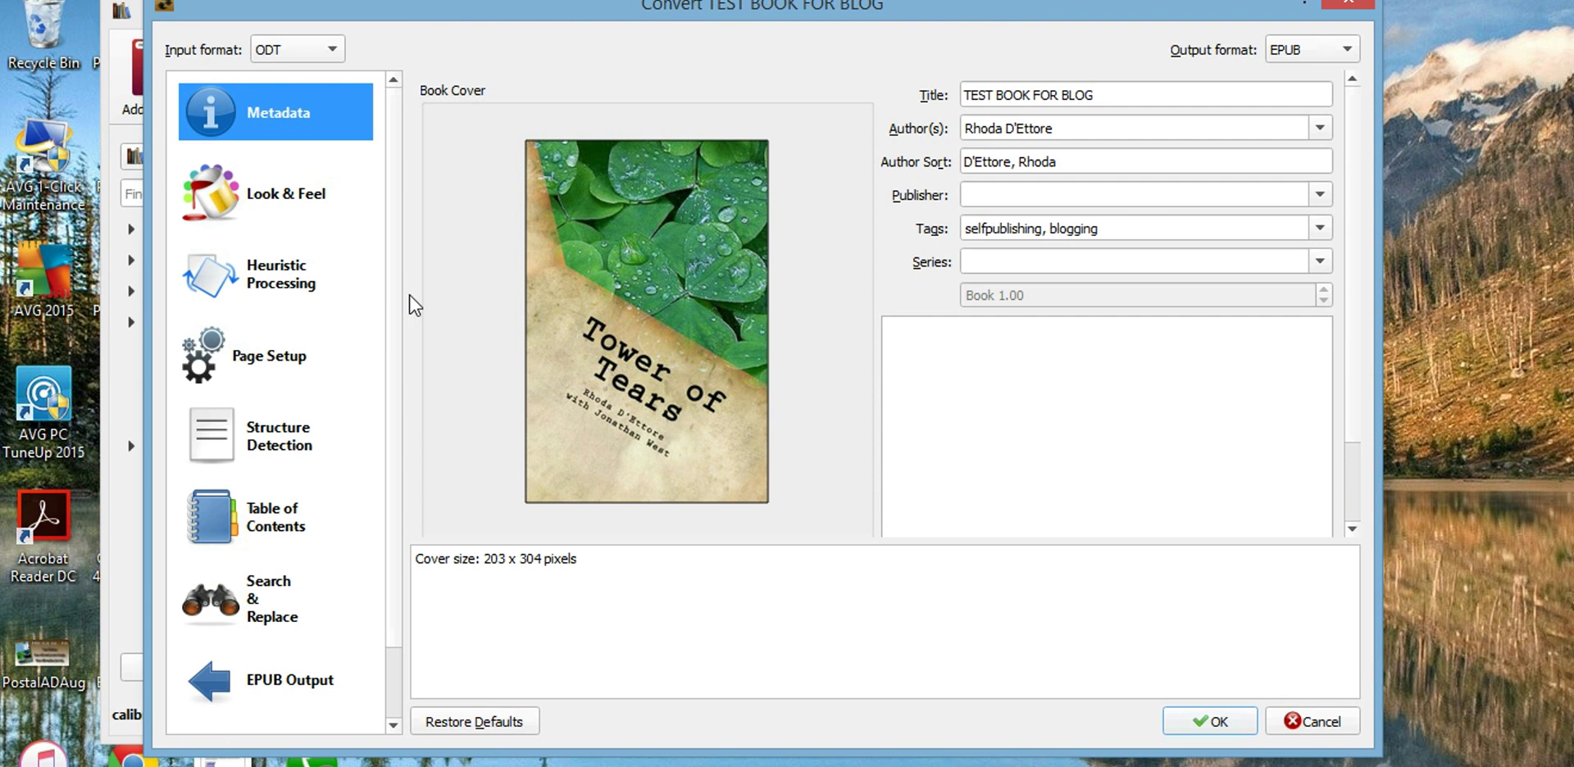
pyautogui.click(293, 516)
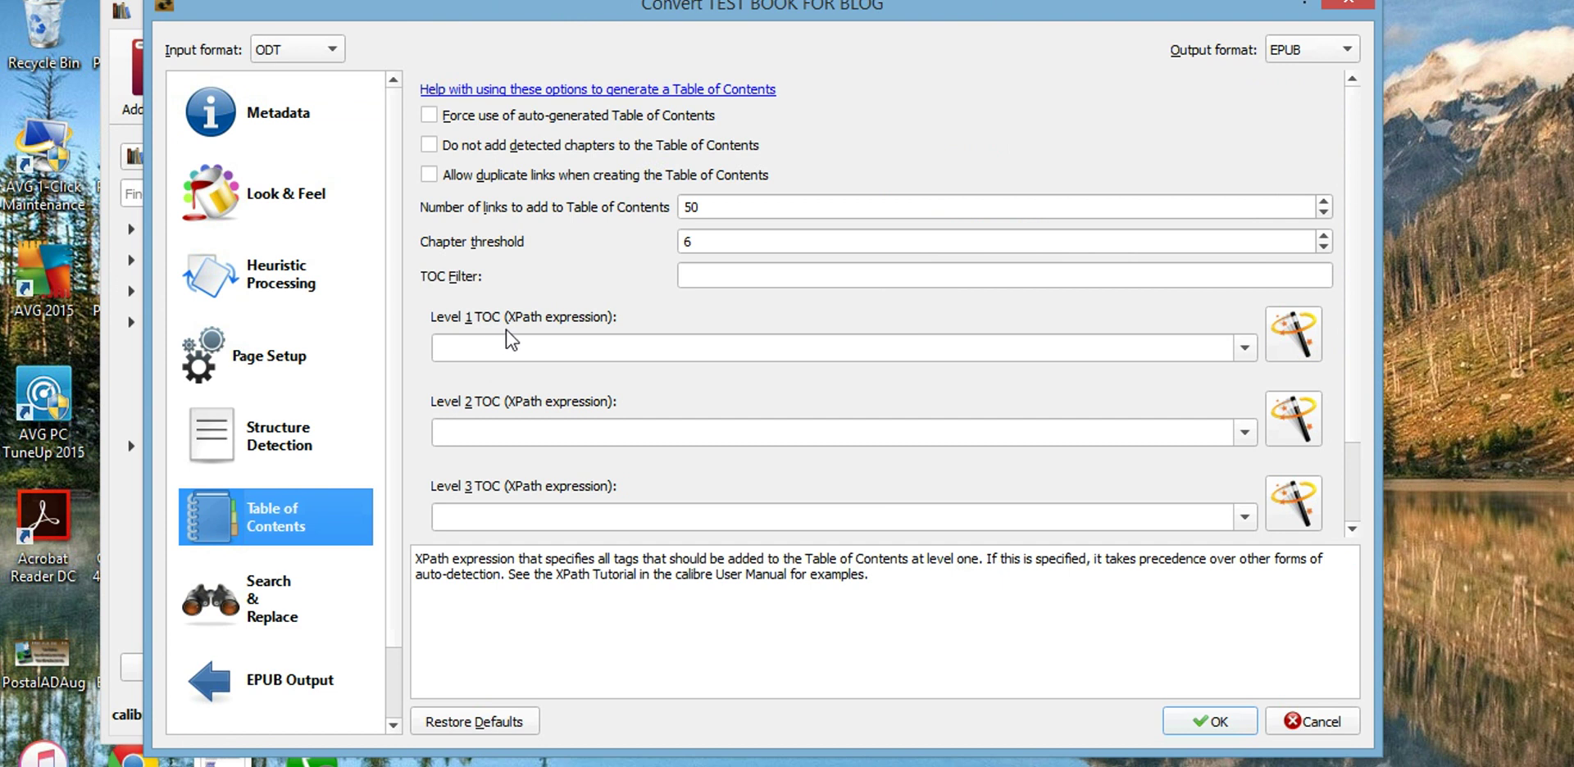
pyautogui.click(337, 412)
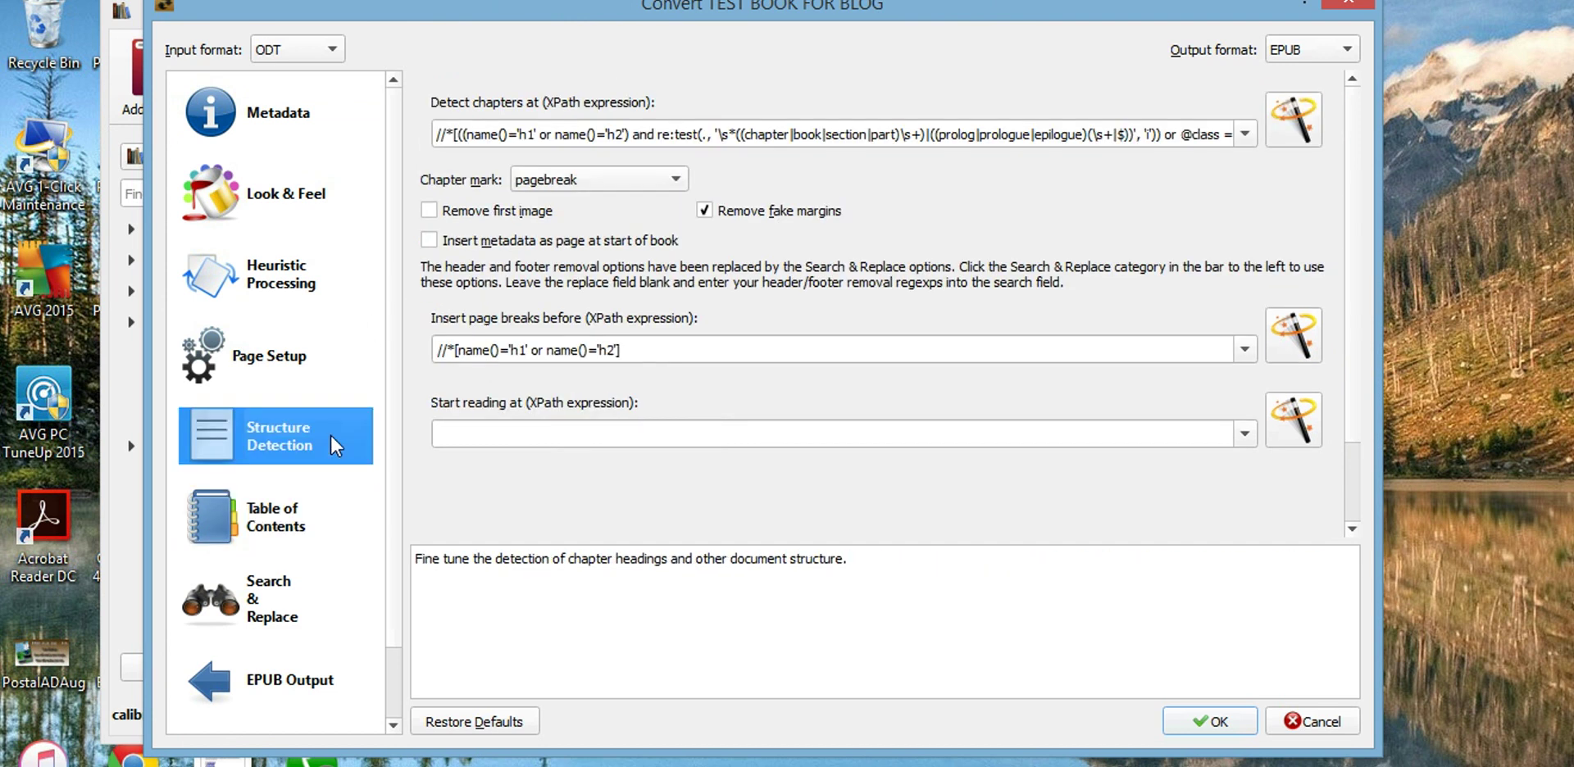
pyautogui.click(314, 537)
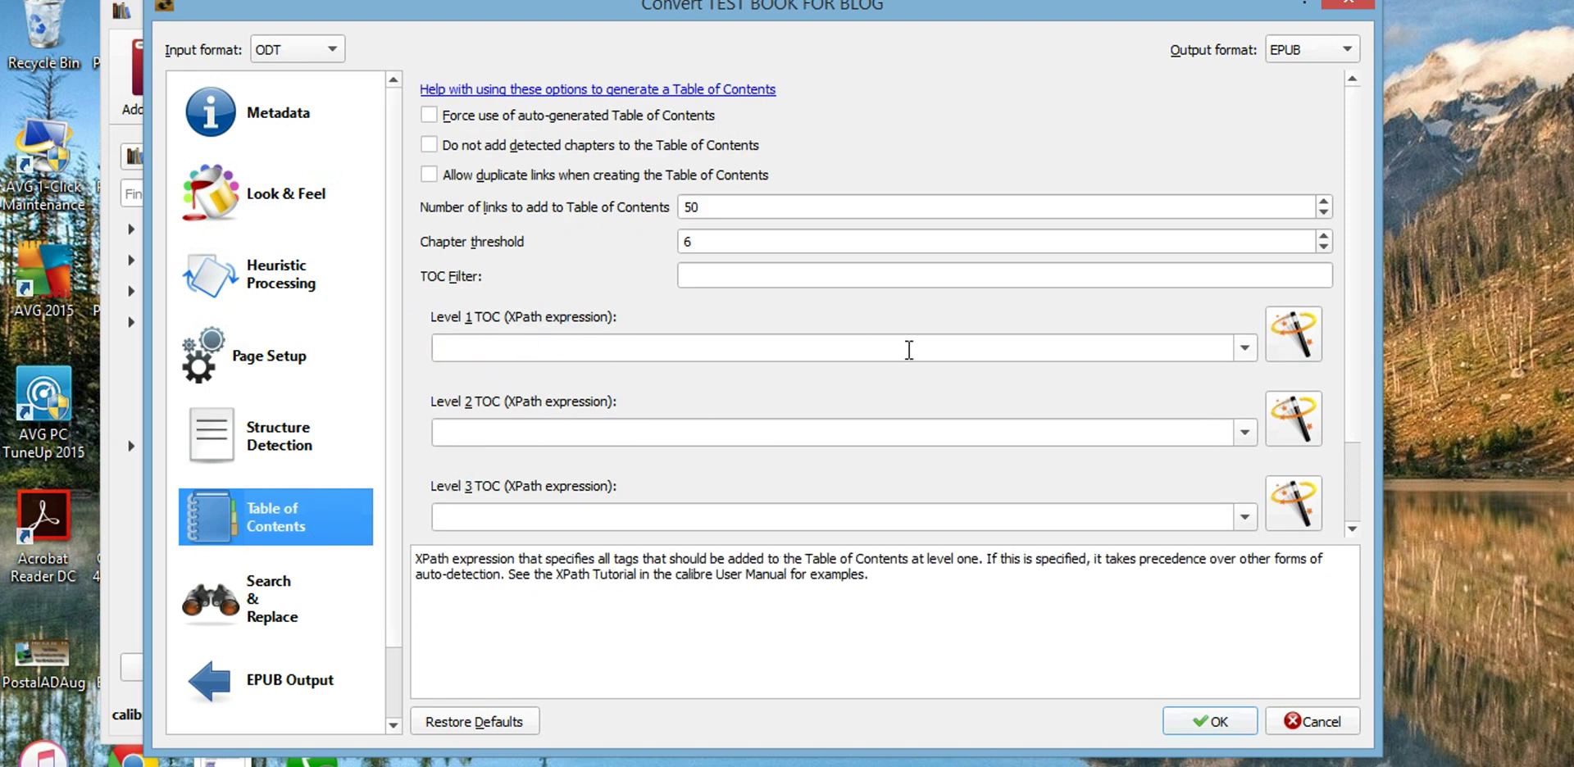
pyautogui.click(1244, 349)
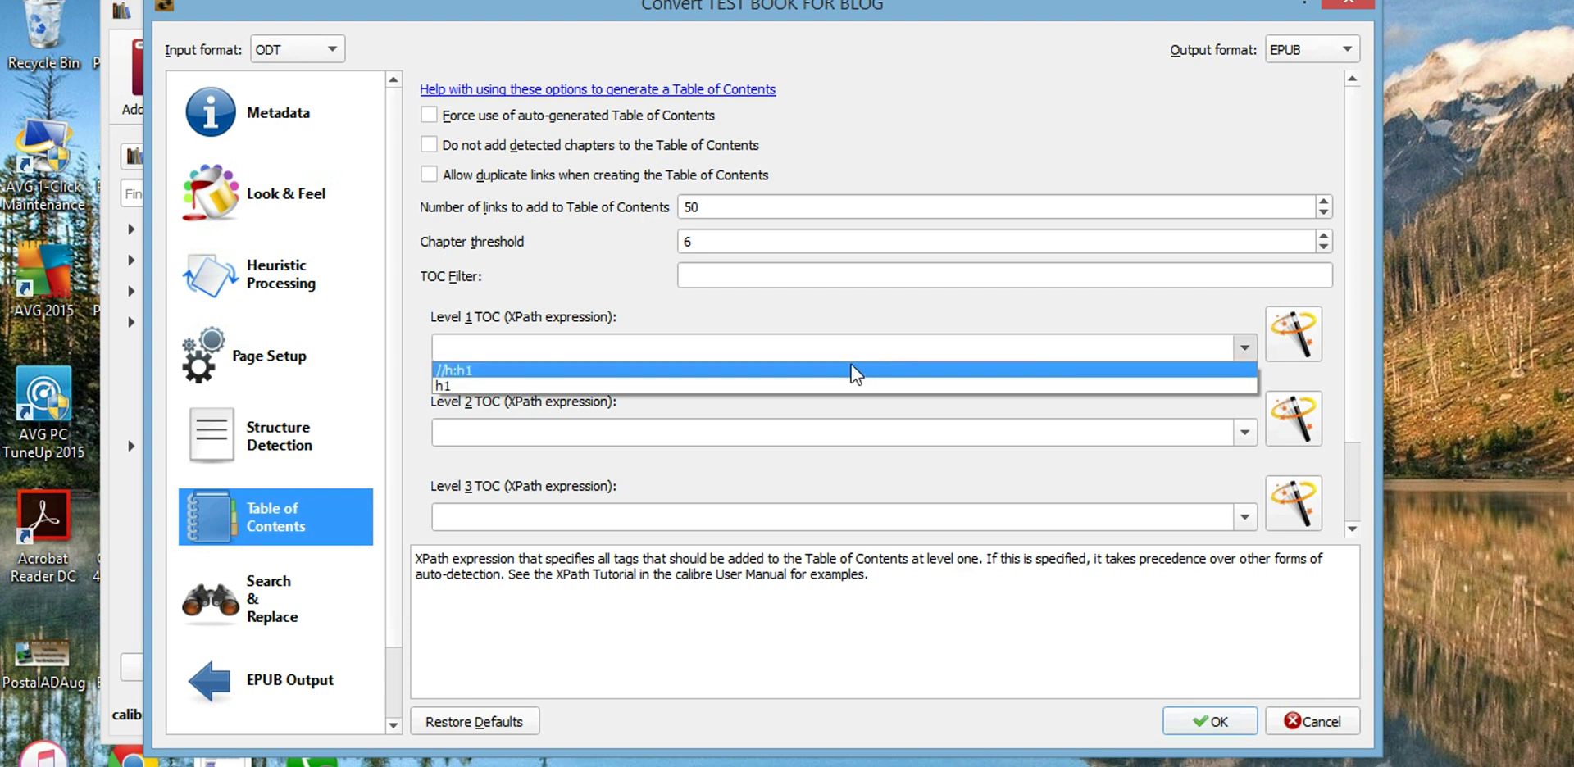
pyautogui.click(794, 370)
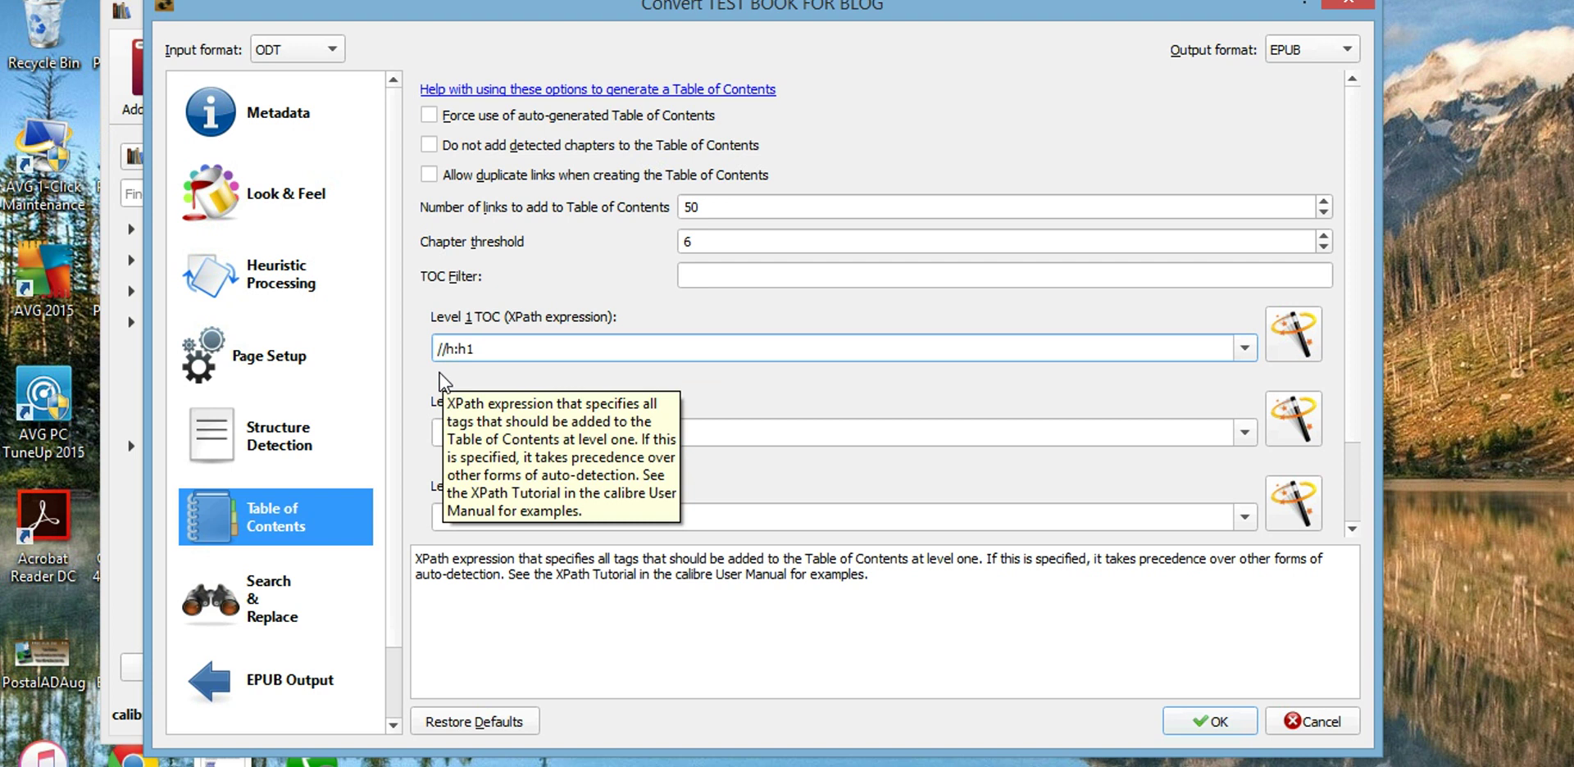
# Set the output format to MOBI and run the conversion.
pyautogui.click(1300, 49)
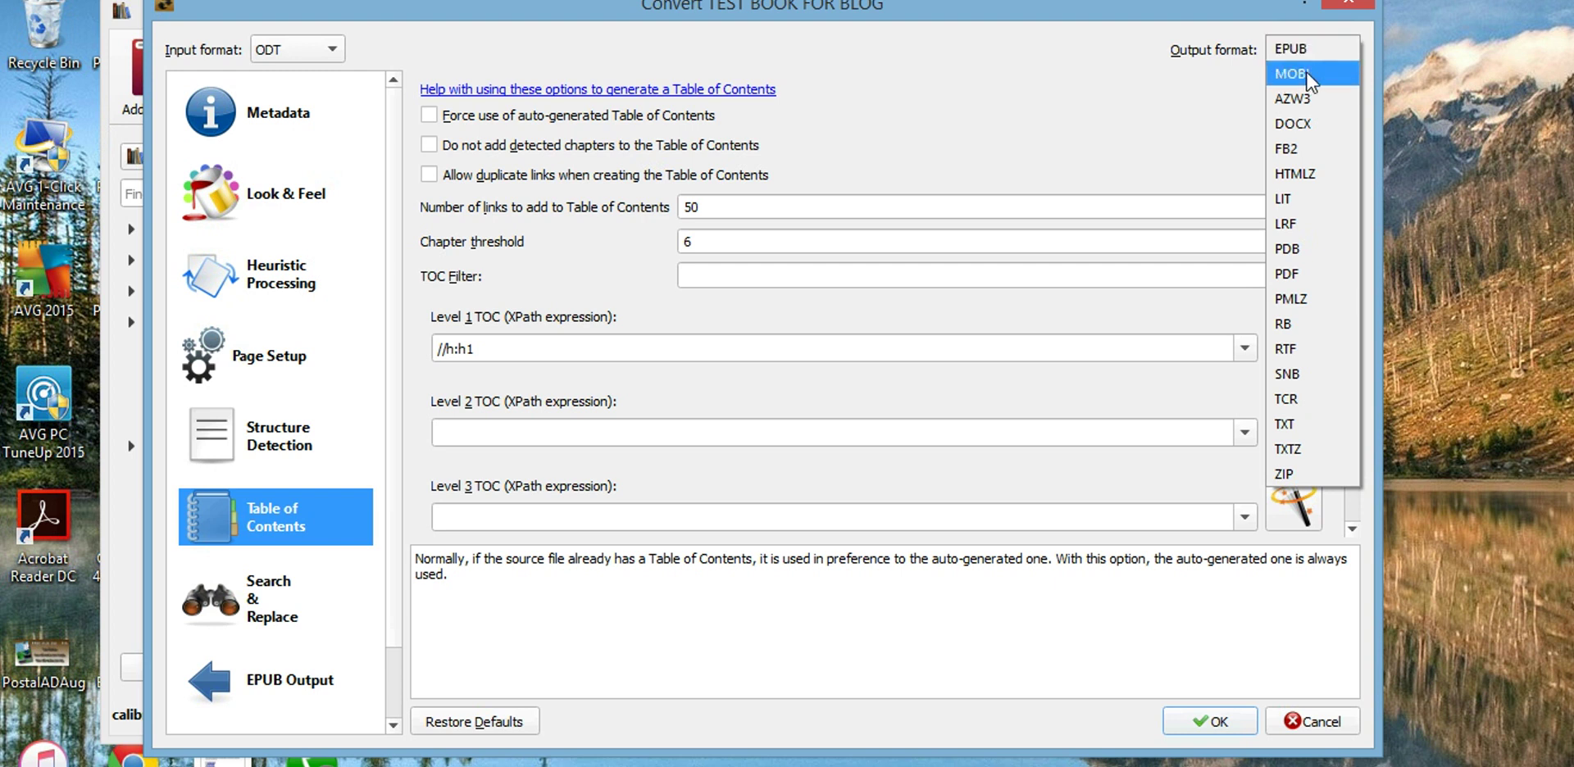
pyautogui.click(1309, 74)
pyautogui.click(1343, 54)
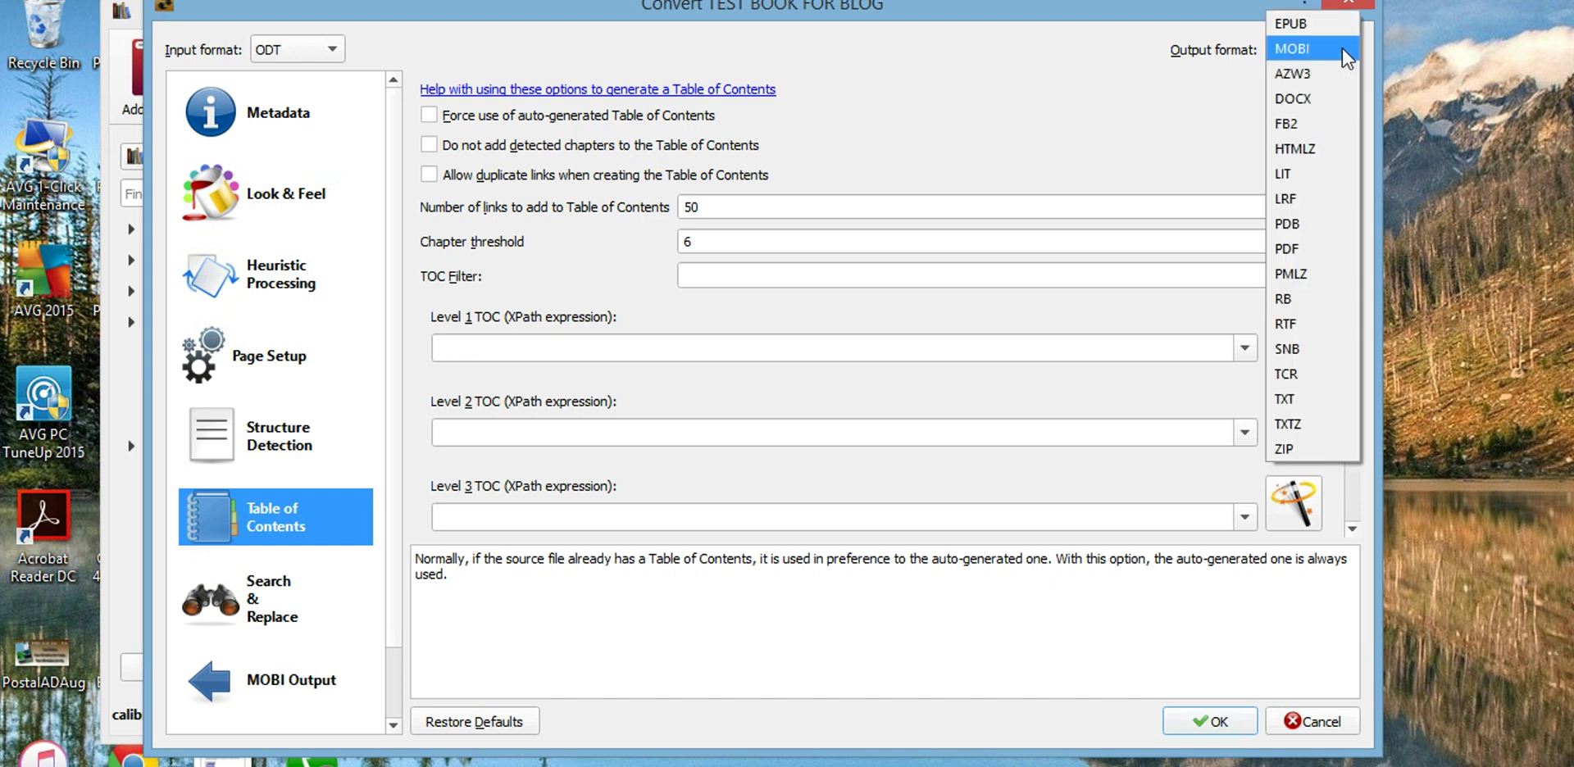
pyautogui.click(1333, 56)
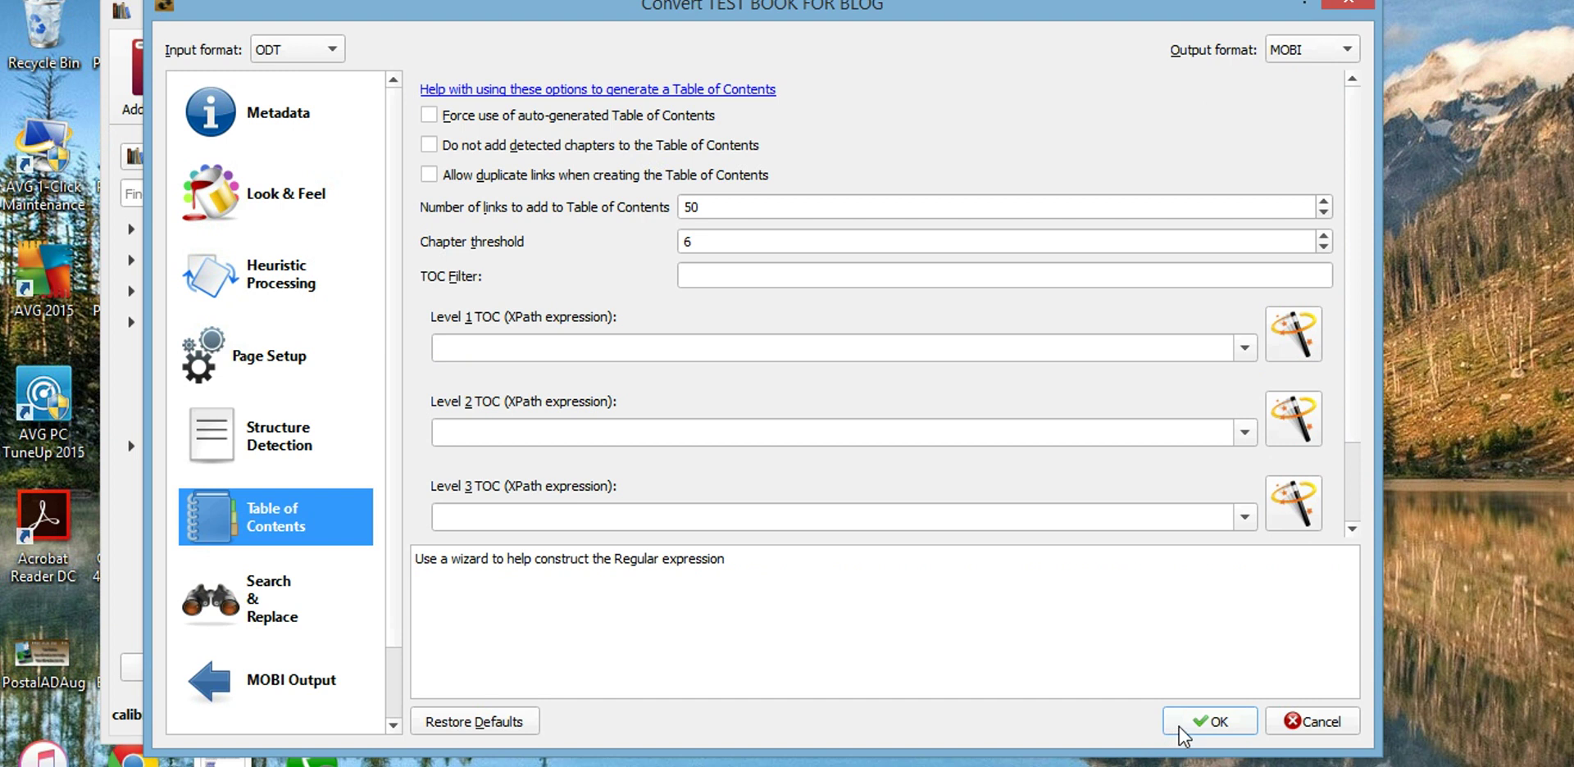
pyautogui.click(1210, 722)
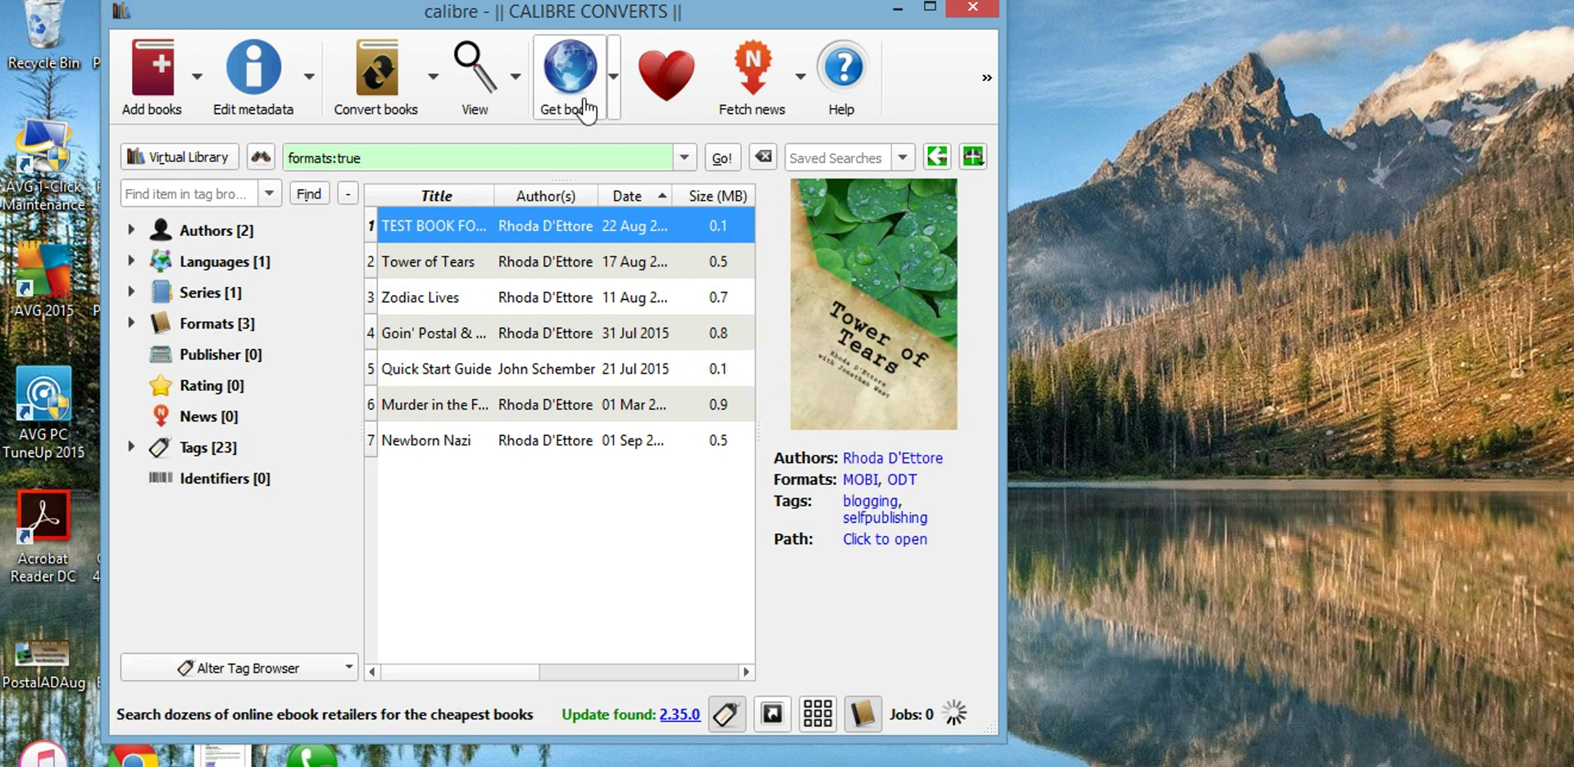
# Open the converted MOBI book in the e-book viewer and move the library window aside to view it.
pyautogui.click(472, 82)
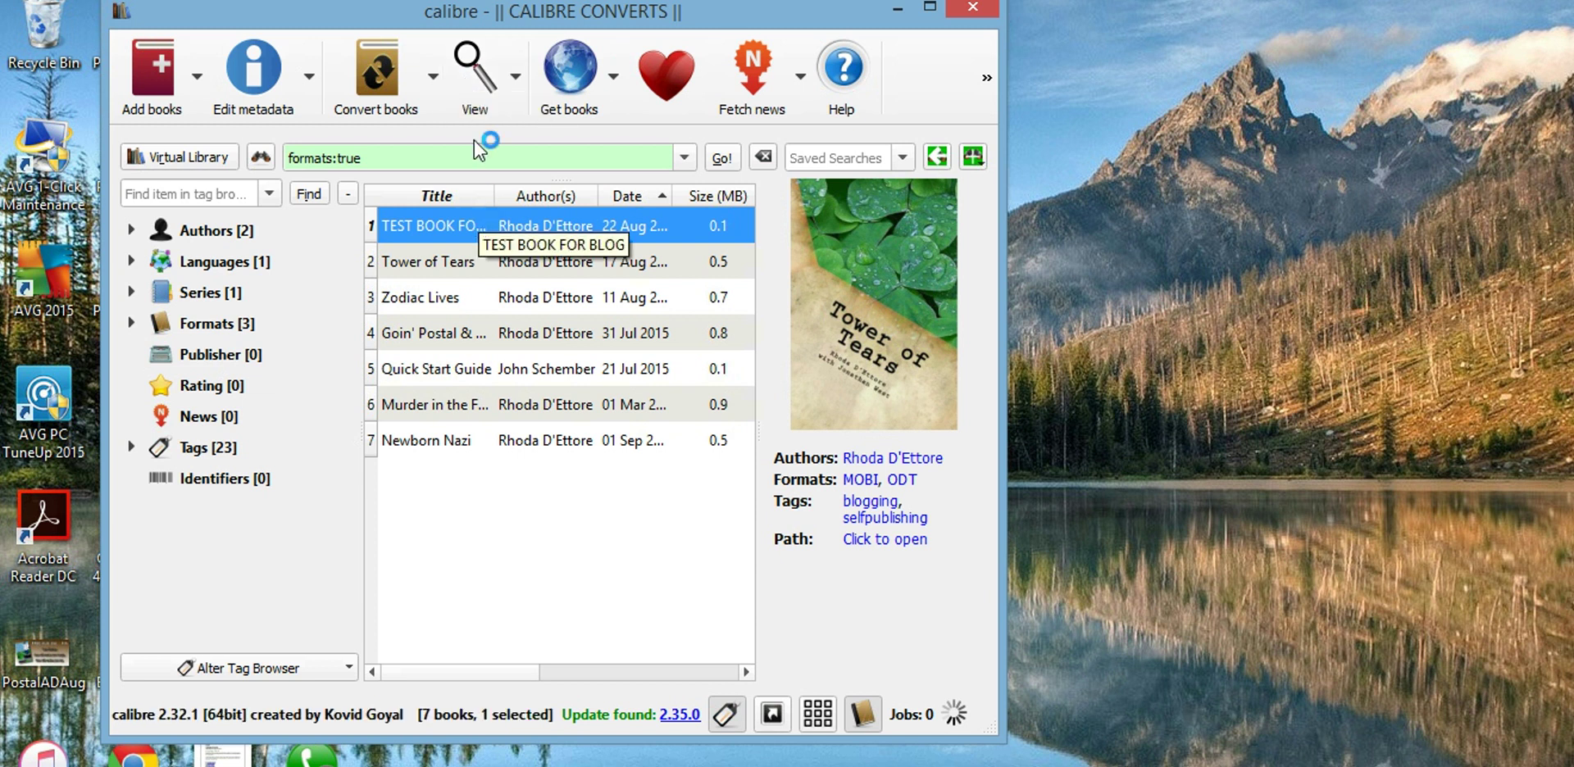
pyautogui.click(464, 75)
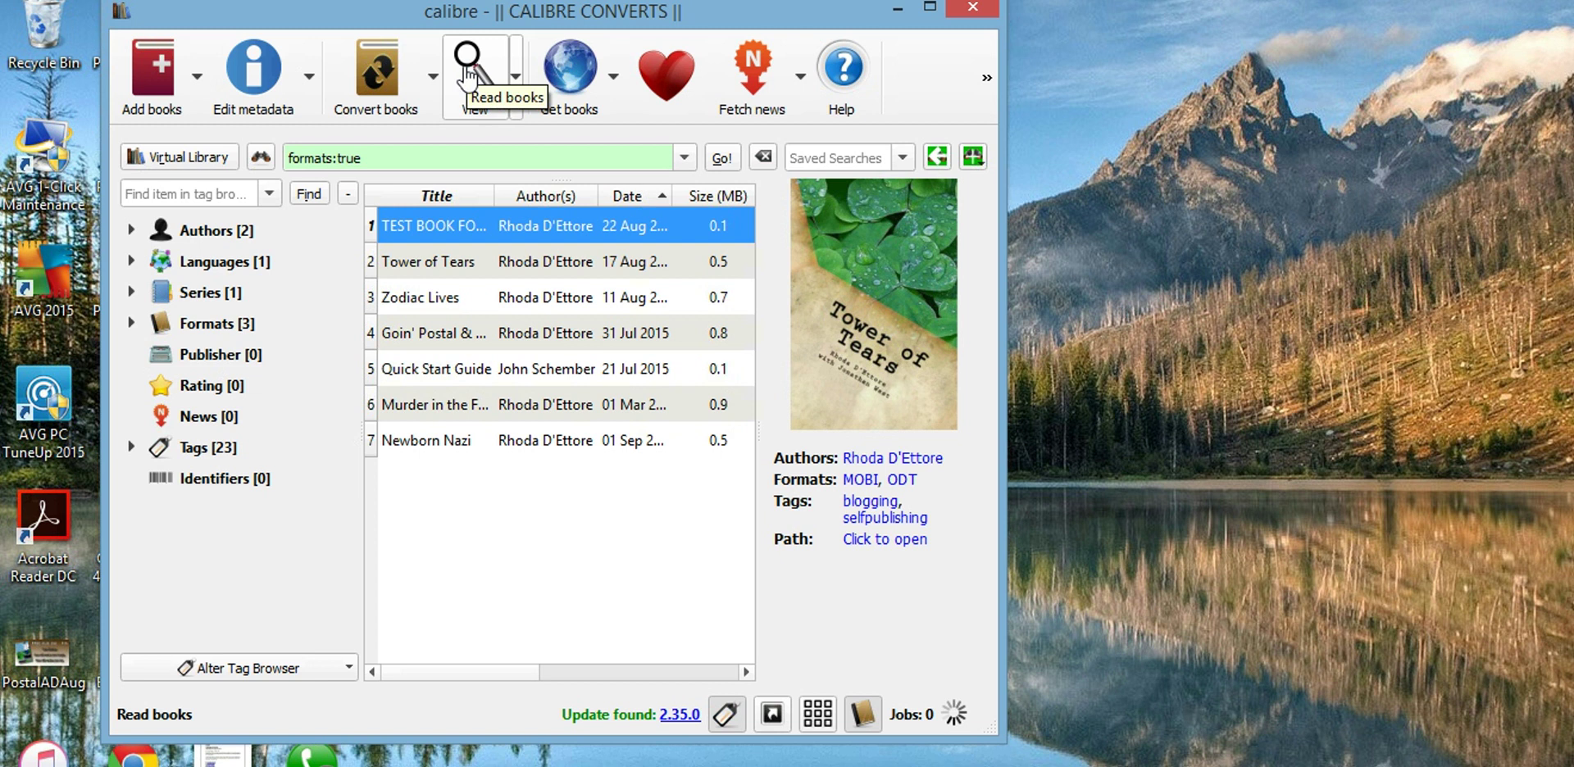
pyautogui.click(468, 78)
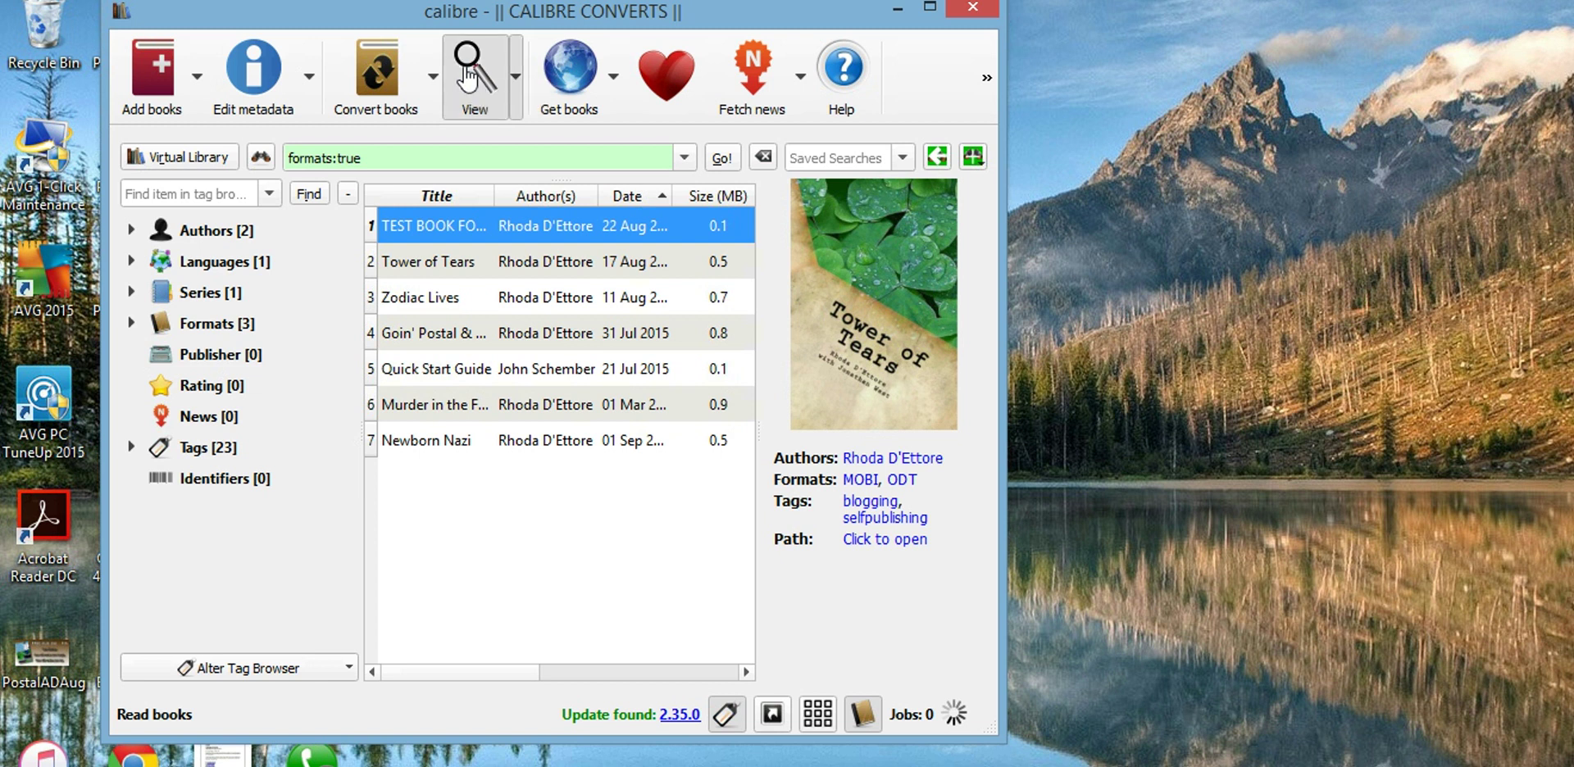
pyautogui.click(516, 82)
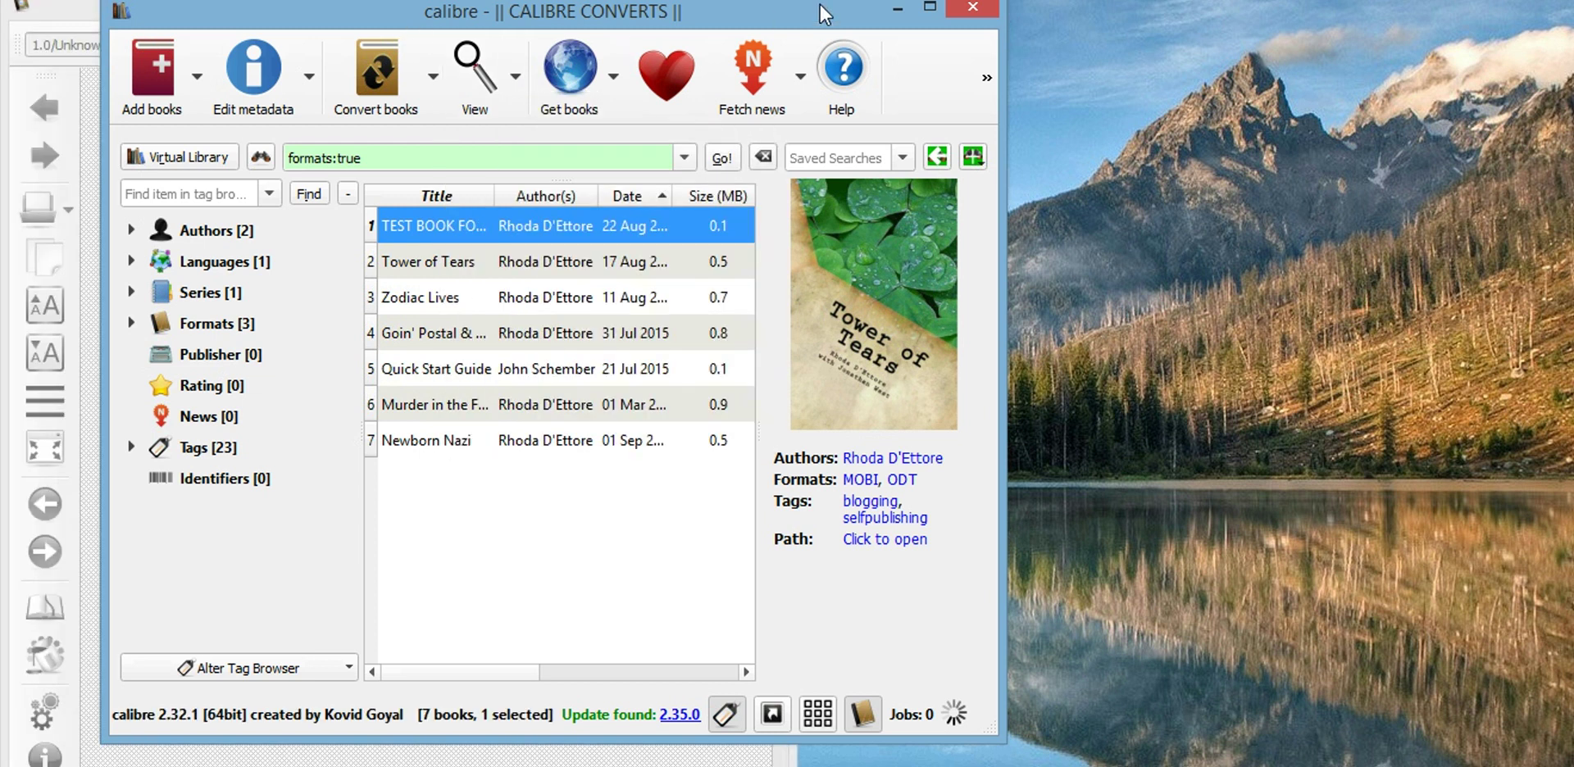
pyautogui.moveTo(875, 10); pyautogui.dragTo(1041, 51)
pyautogui.click(538, 349)
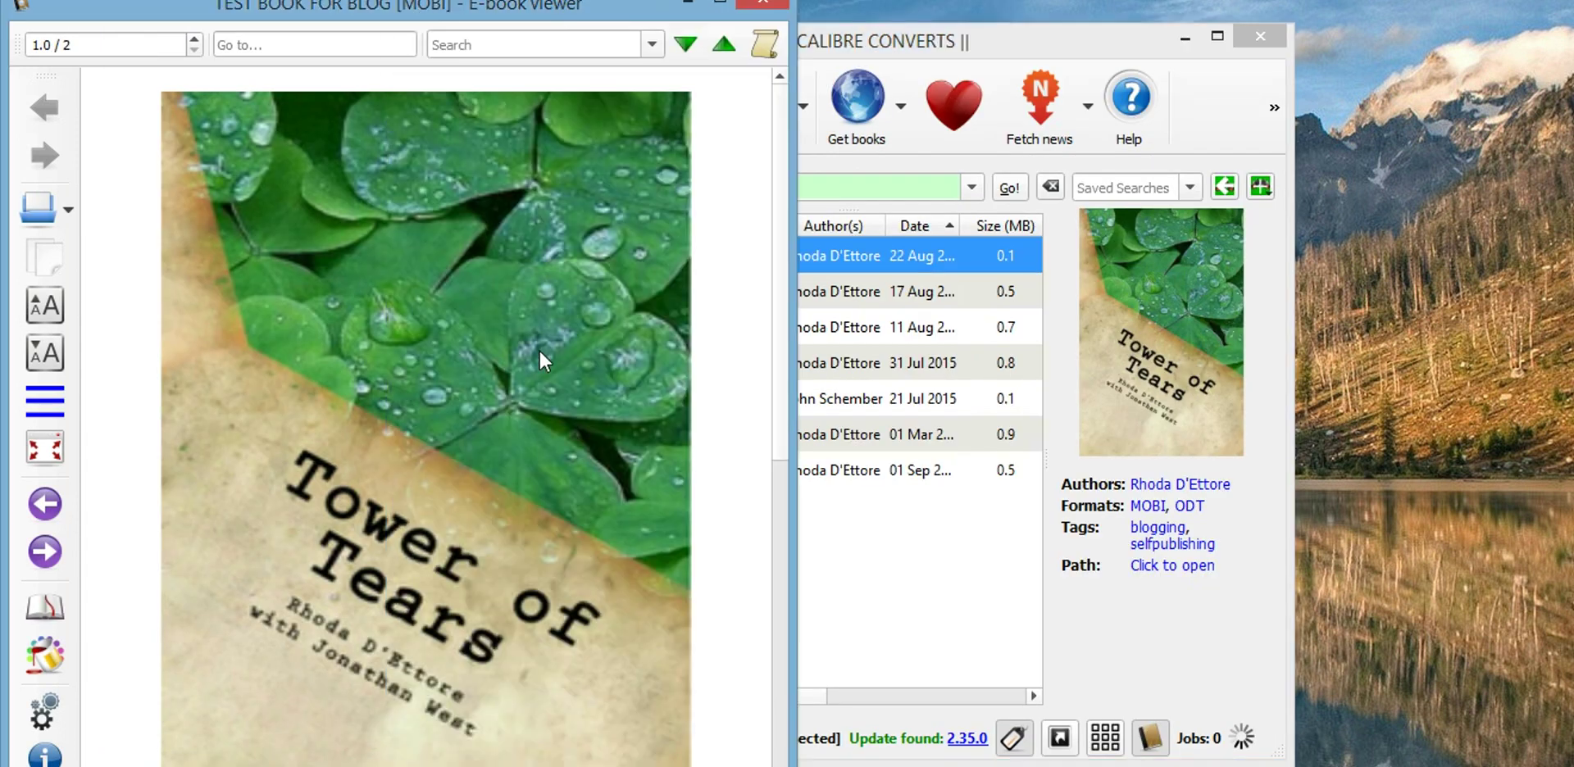
# Page through the converted book from the cover to Chapter 2 and return to Chapter 1, checking each chapter's page break.
pyautogui.click(46, 553)
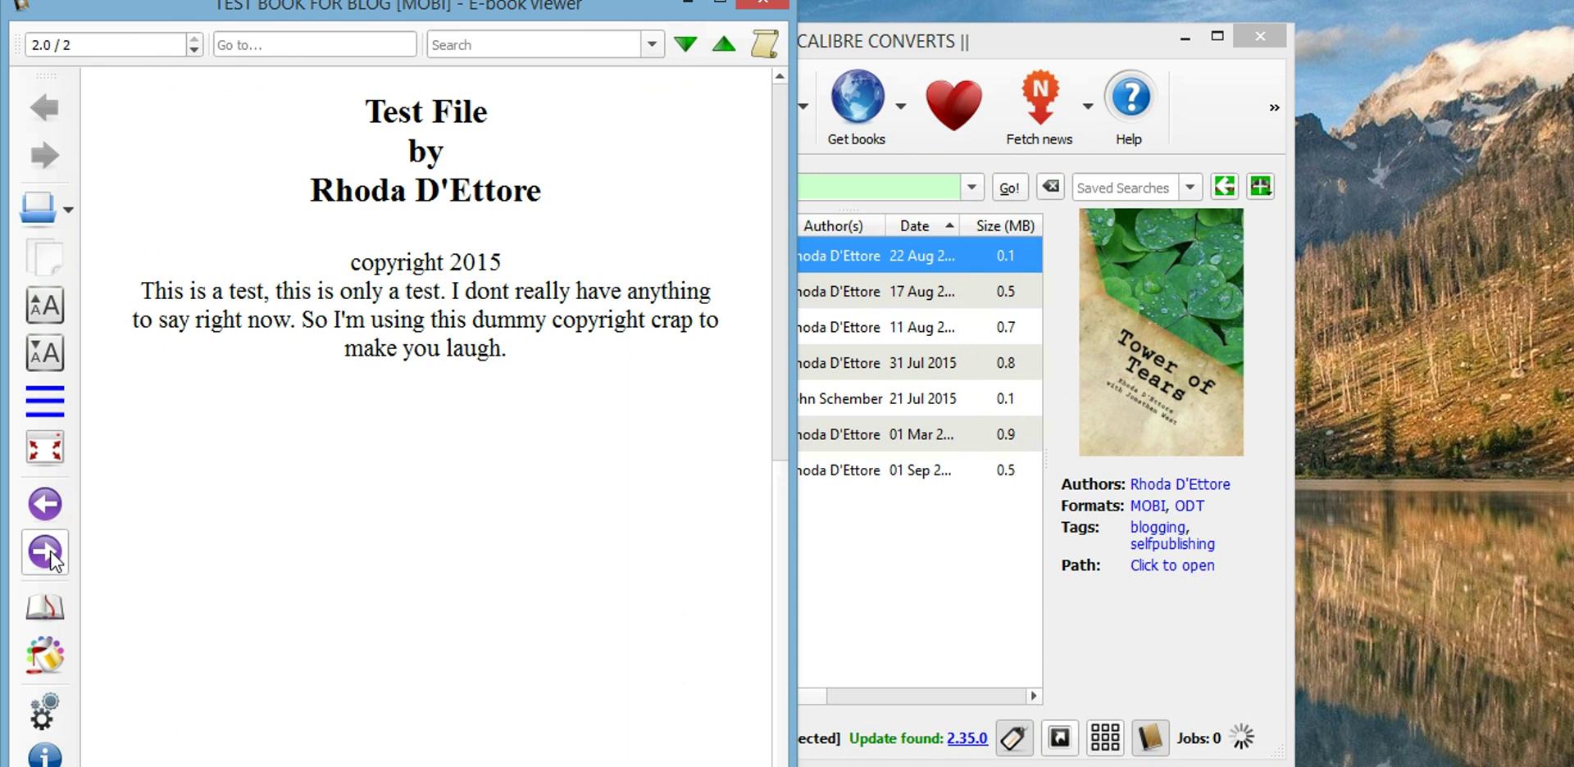
pyautogui.click(46, 553)
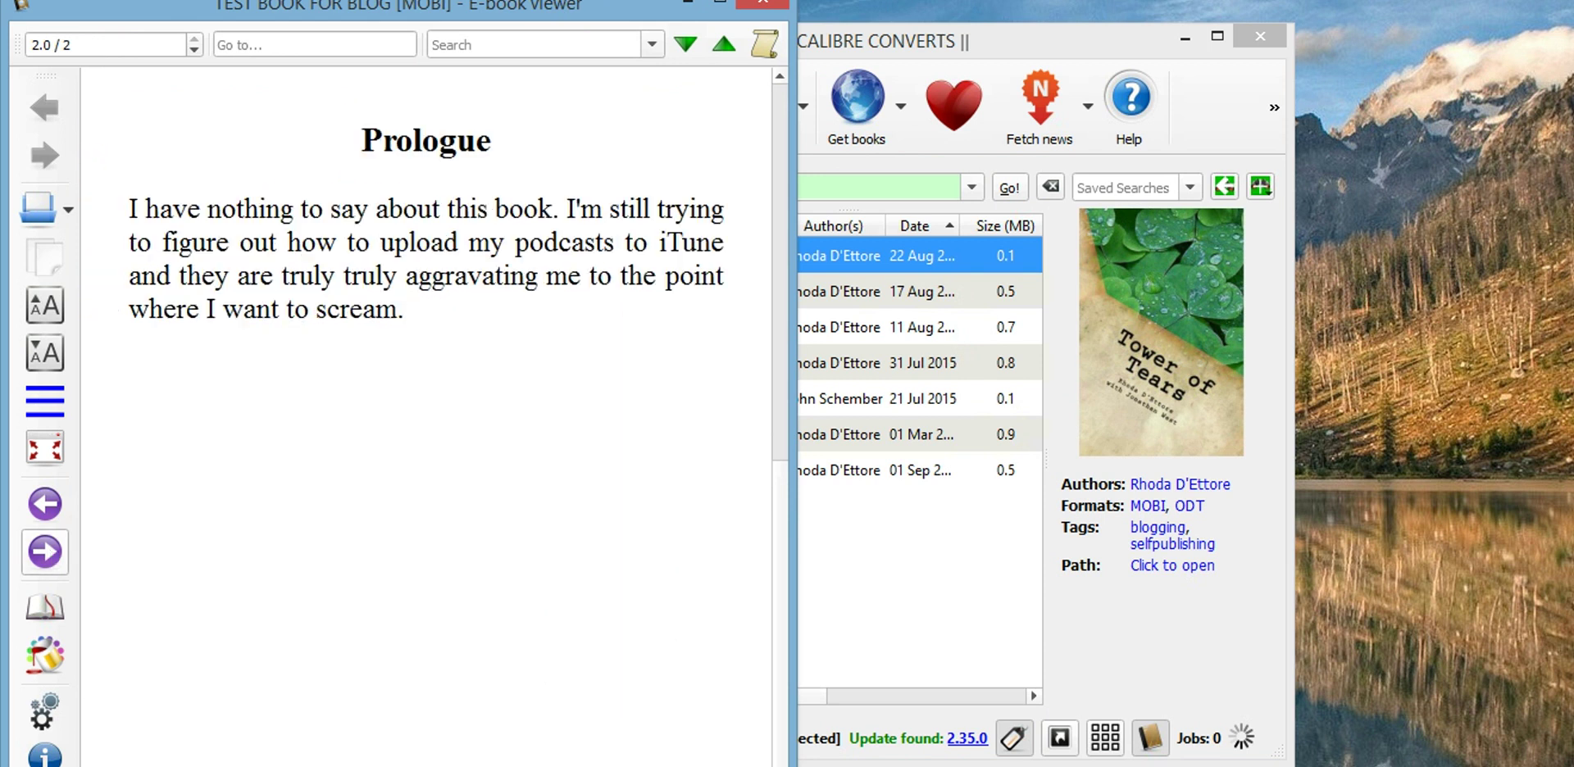
pyautogui.click(46, 553)
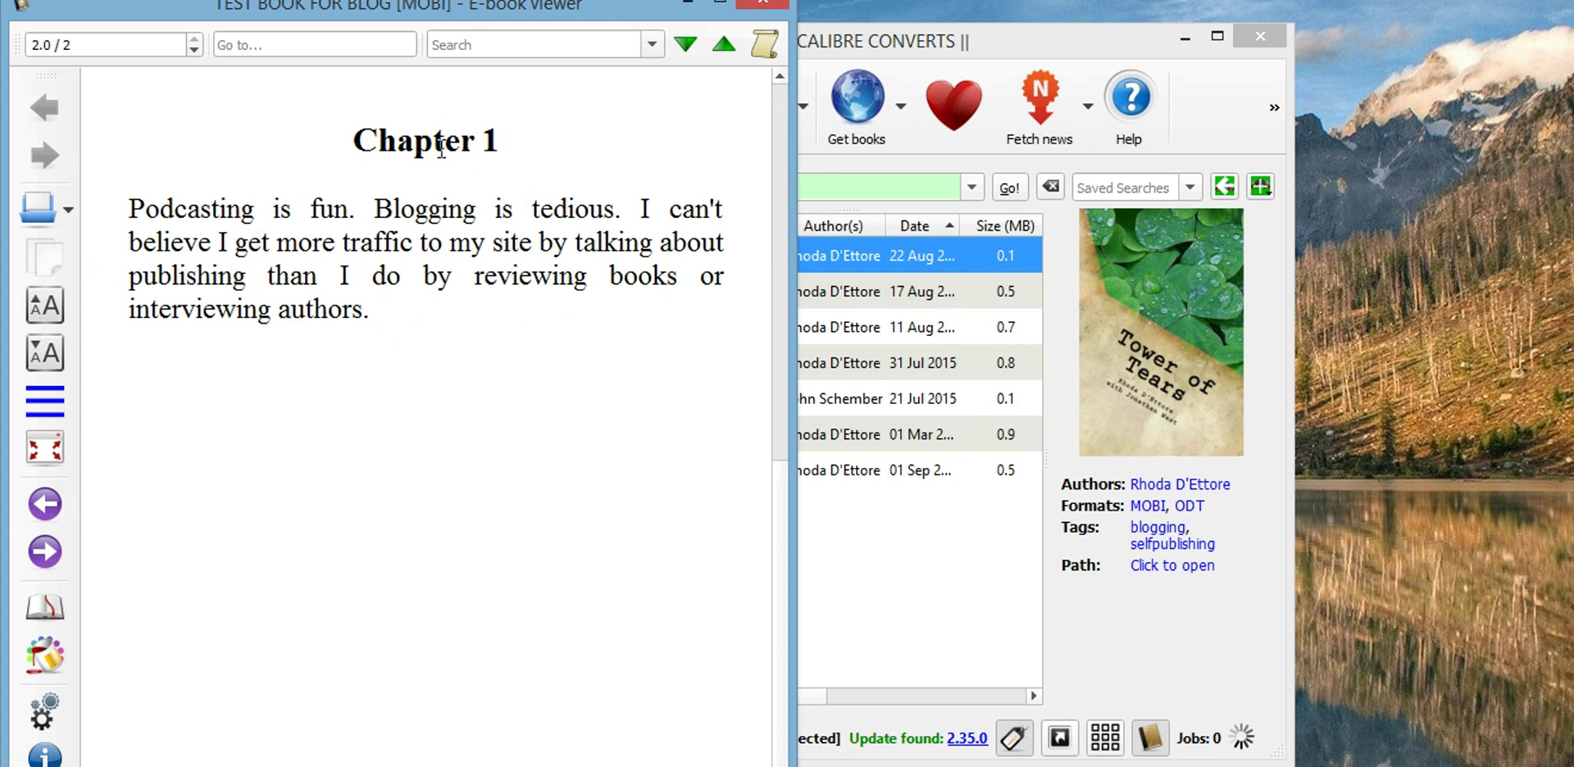
pyautogui.click(45, 552)
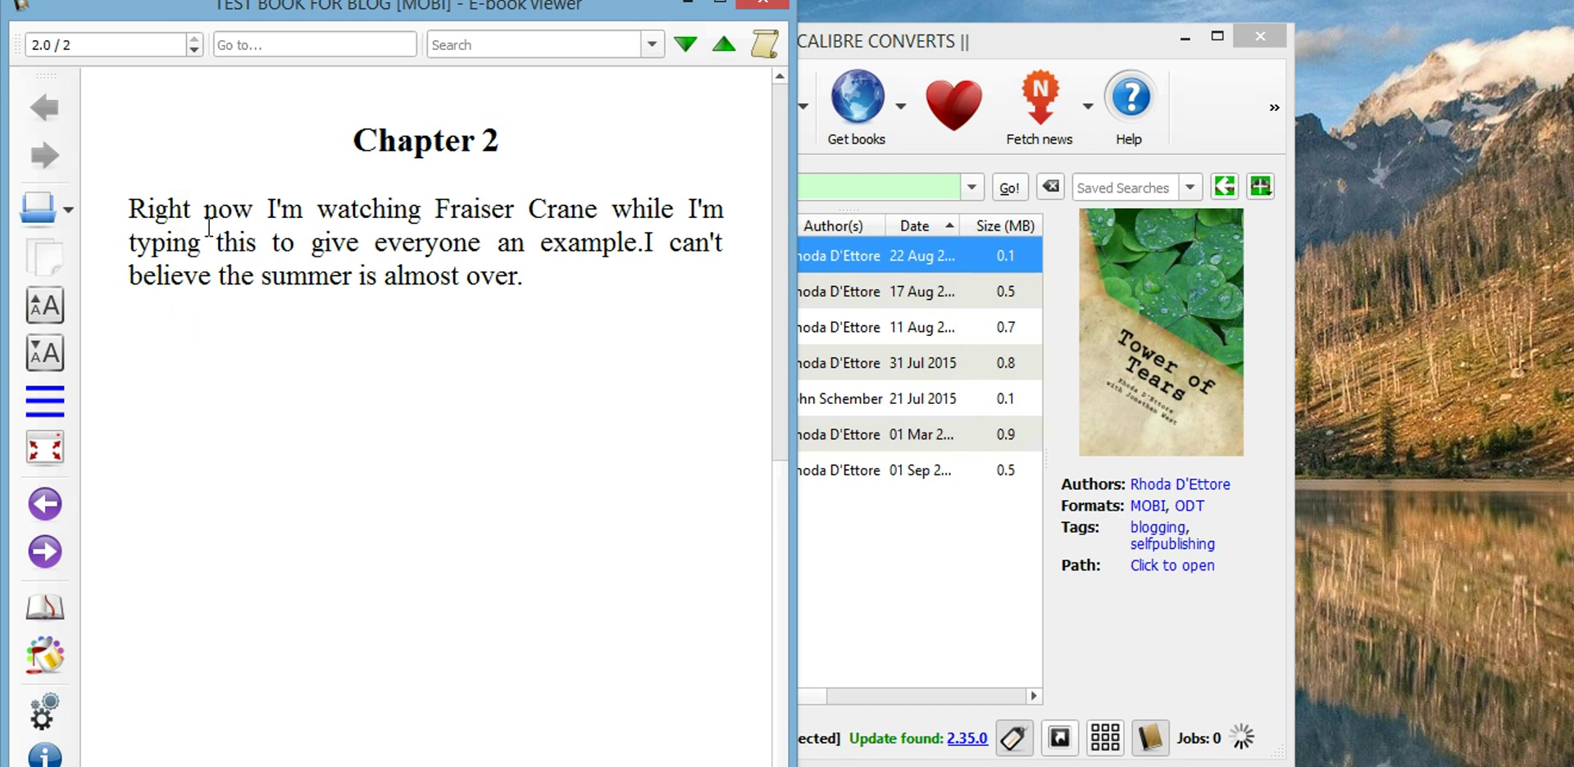
pyautogui.click(45, 505)
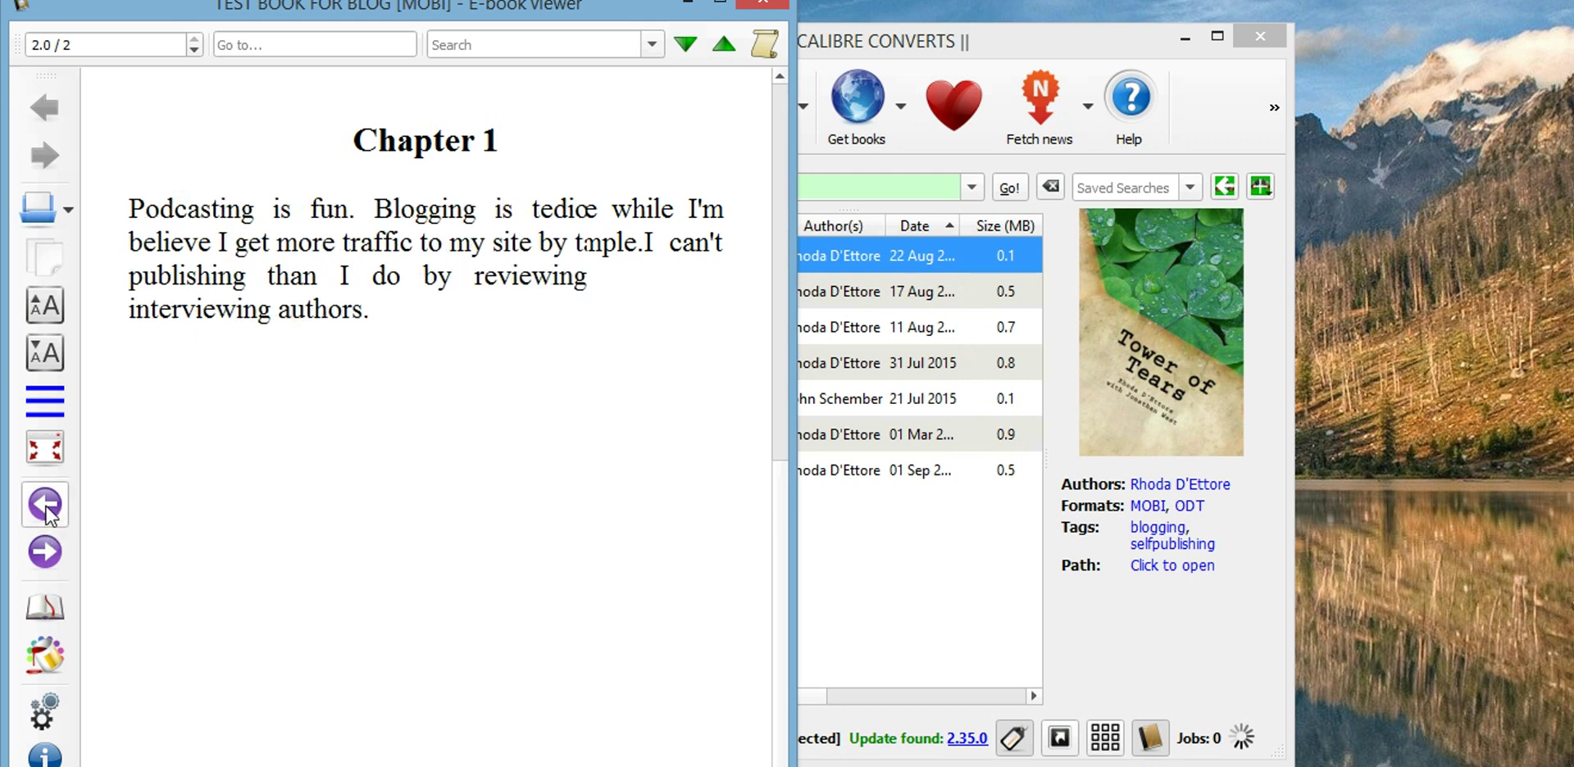
# Show the table of contents beside the text and page forward to the Table of Contents page at the book's end.
pyautogui.click(46, 402)
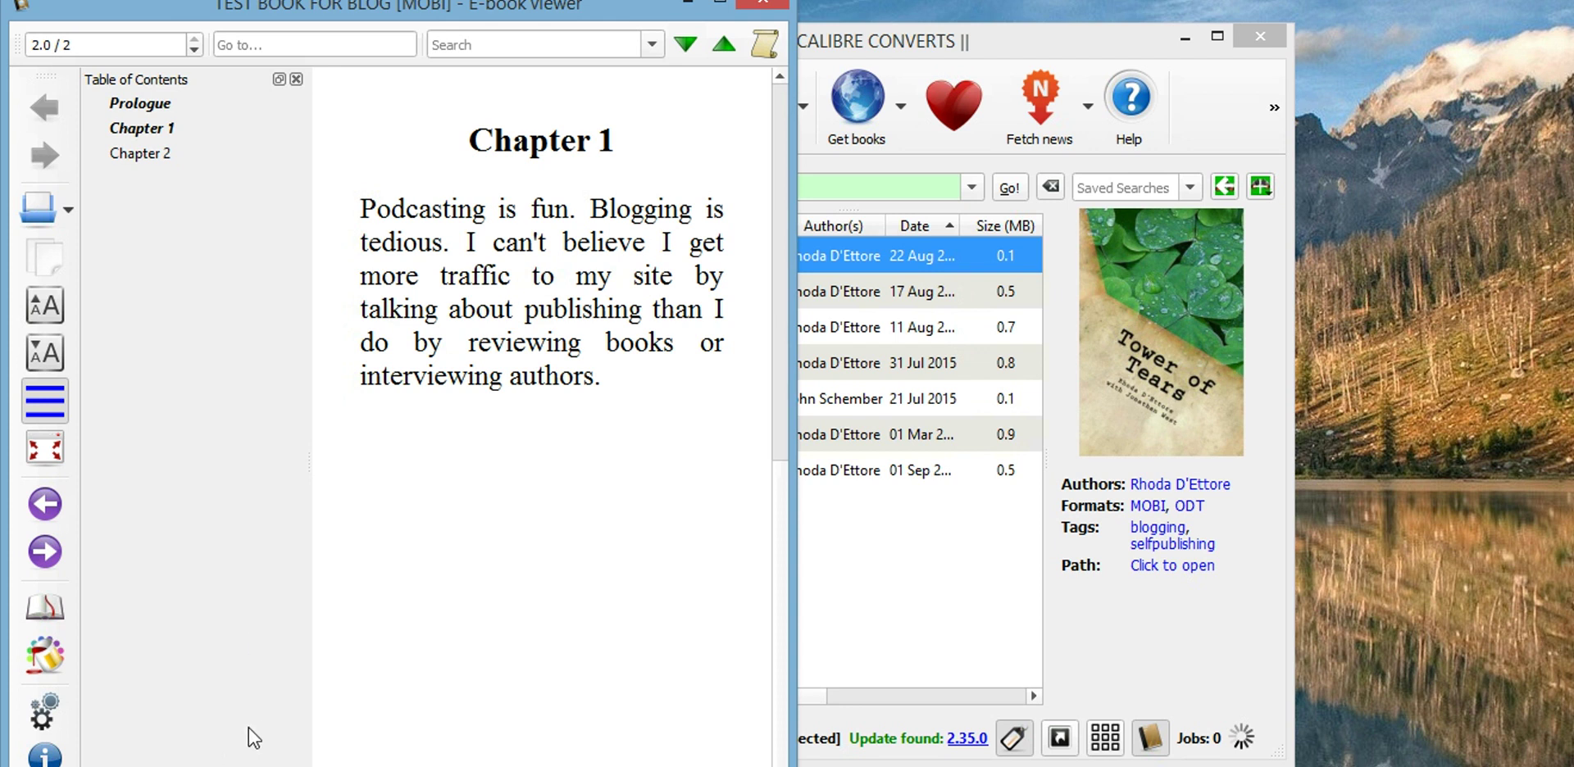
pyautogui.click(45, 552)
pyautogui.click(45, 552)
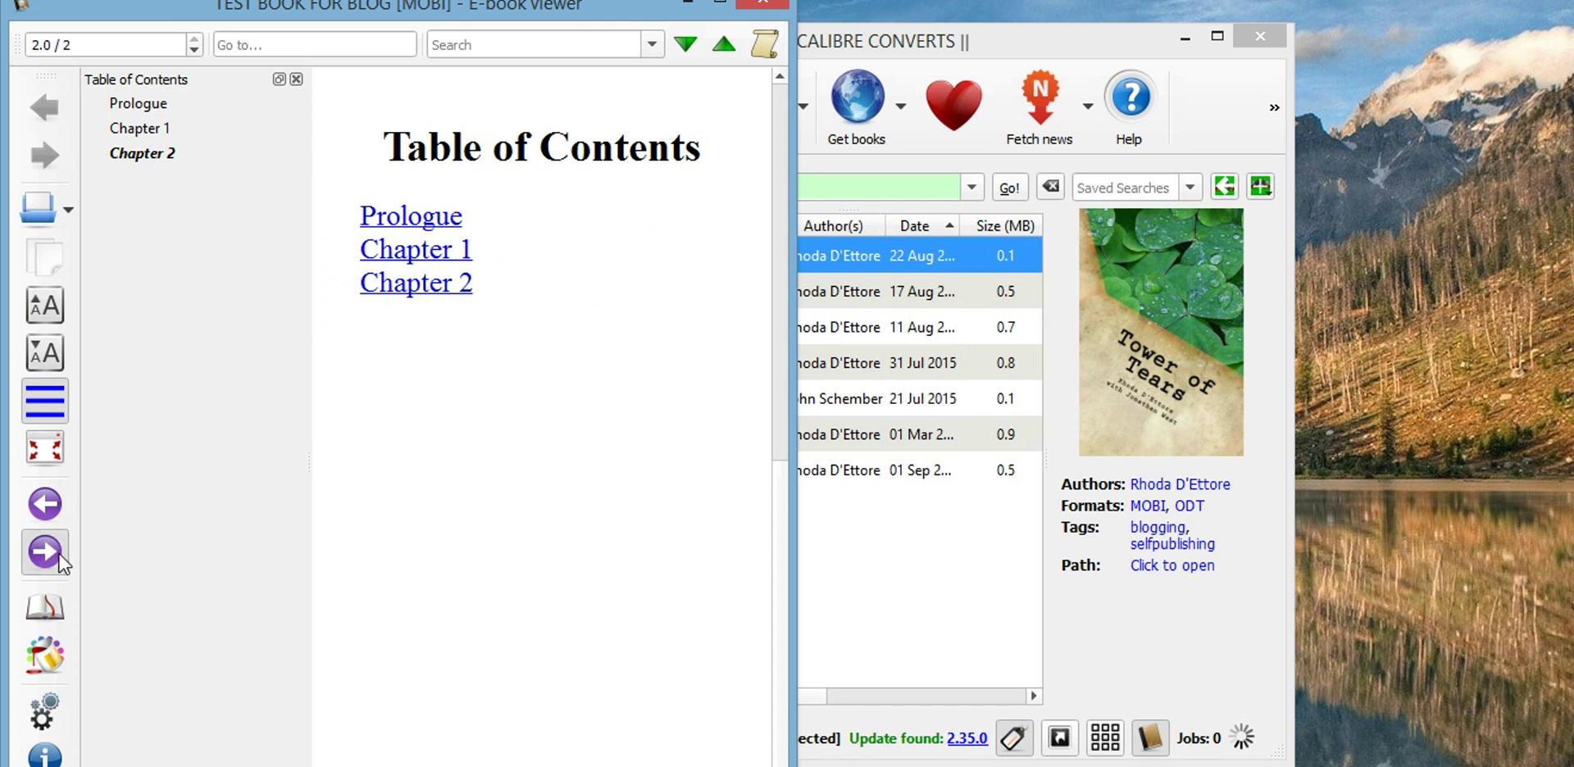
# Page back through the book to the cover and hide the table of contents.
pyautogui.click(49, 515)
pyautogui.click(45, 504)
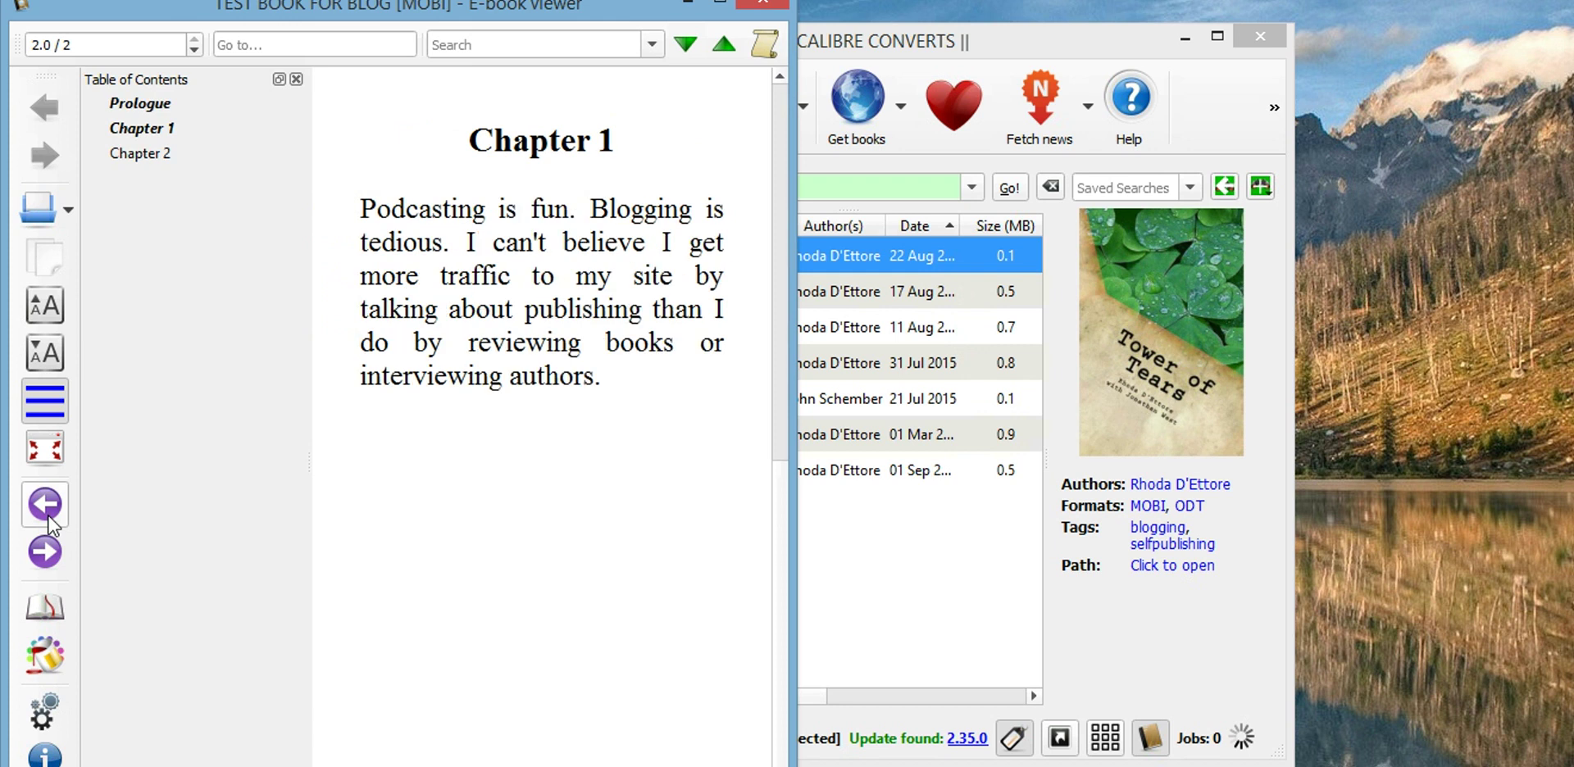
pyautogui.click(45, 504)
pyautogui.click(45, 504)
pyautogui.click(45, 505)
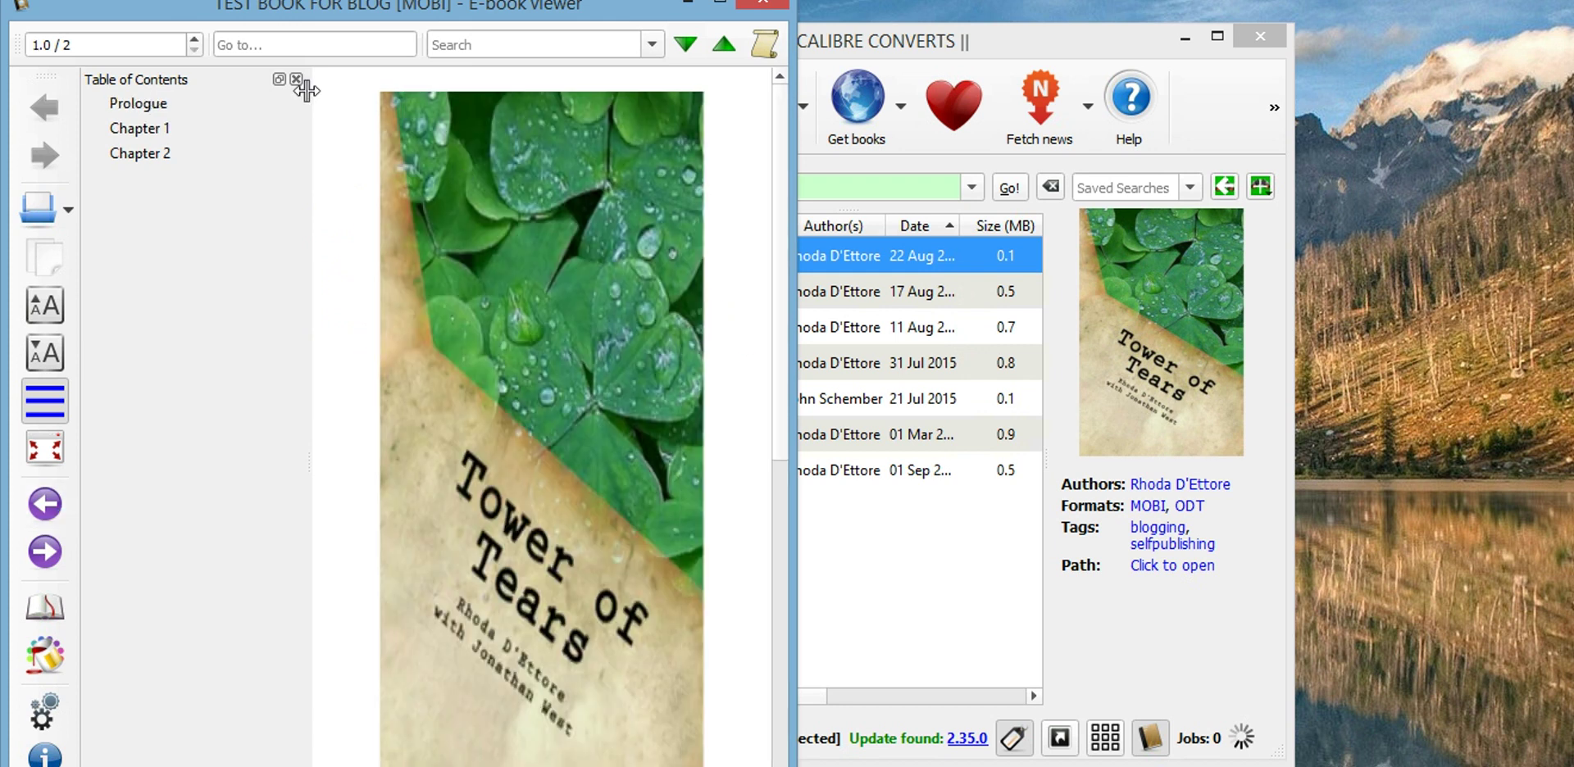
pyautogui.click(300, 82)
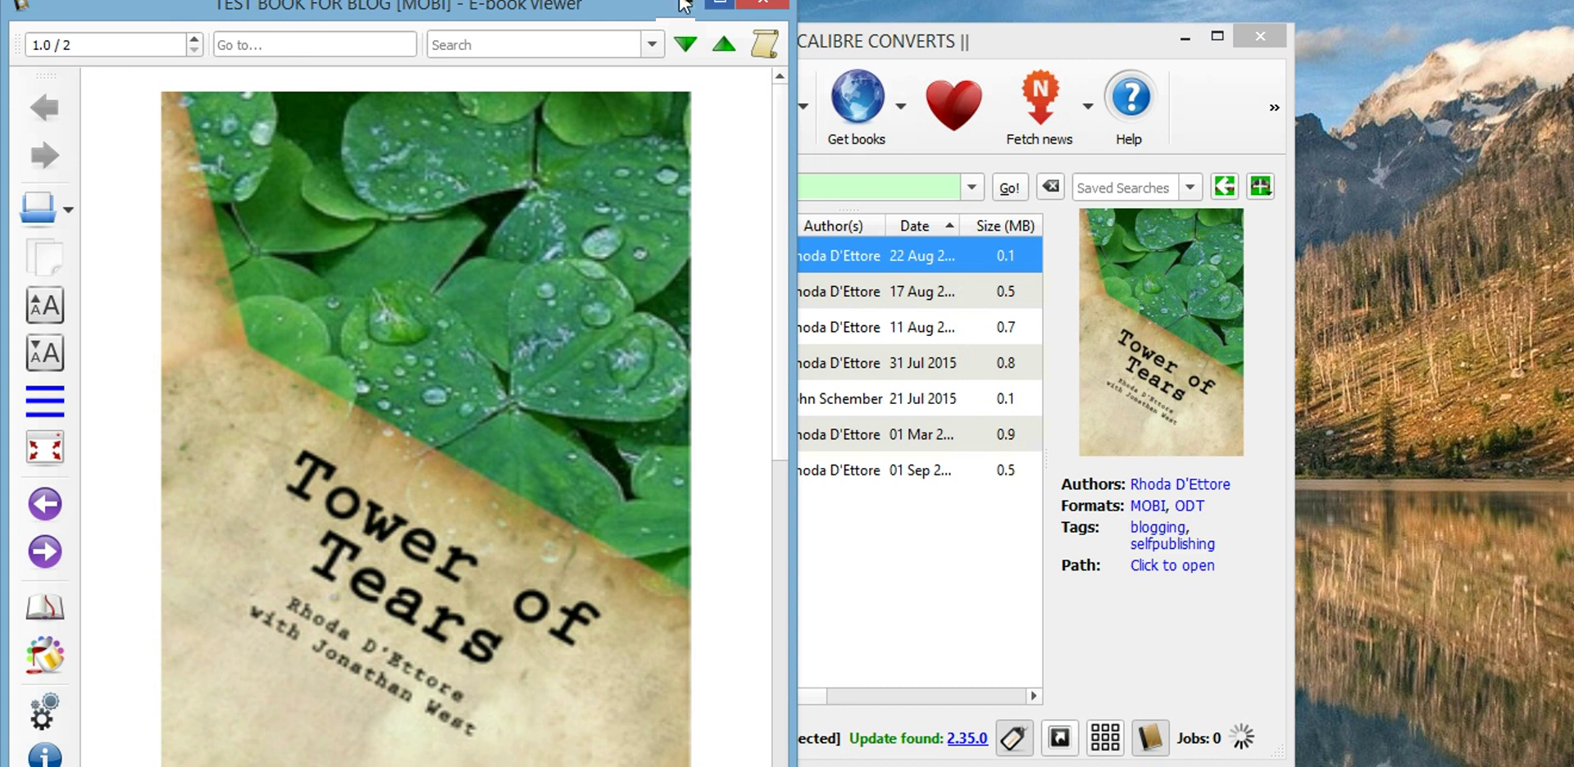
# Page the book forward from the cover to the Prologue, and bring the library window to the front, shifted further off the viewer.
pyautogui.click(1012, 52)
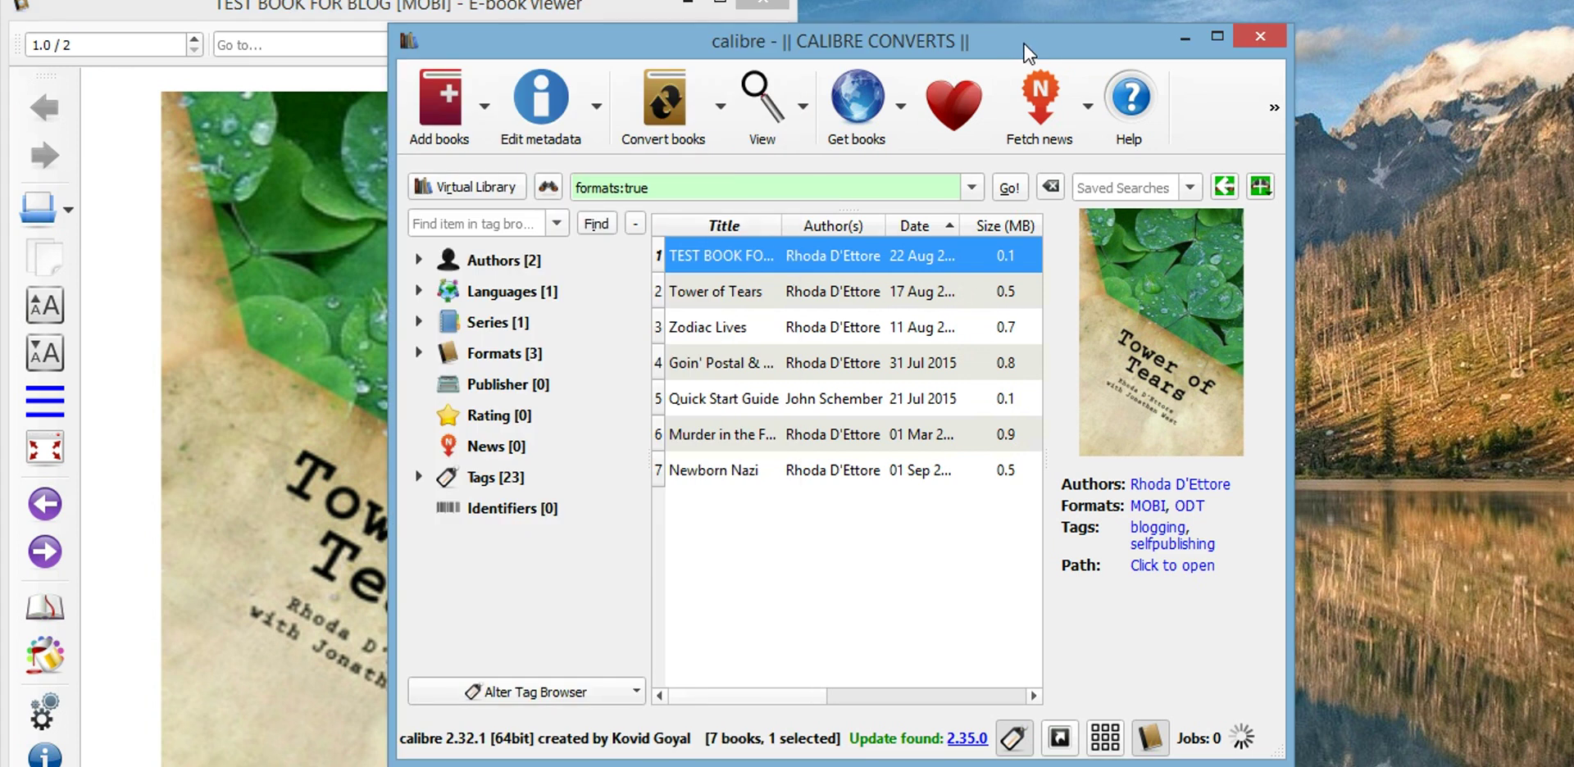
pyautogui.moveTo(1012, 51); pyautogui.dragTo(1096, 44)
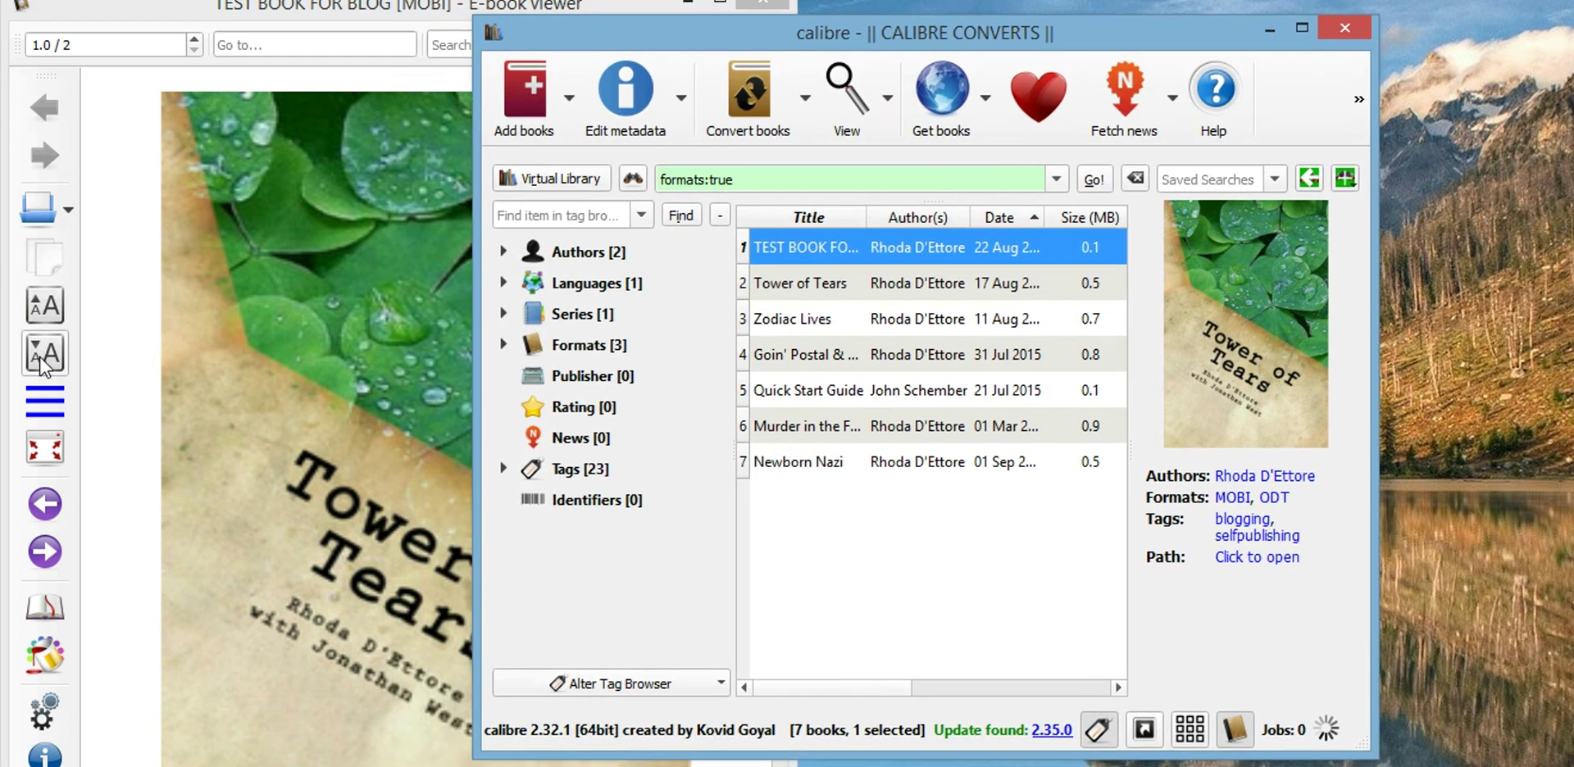
pyautogui.click(45, 551)
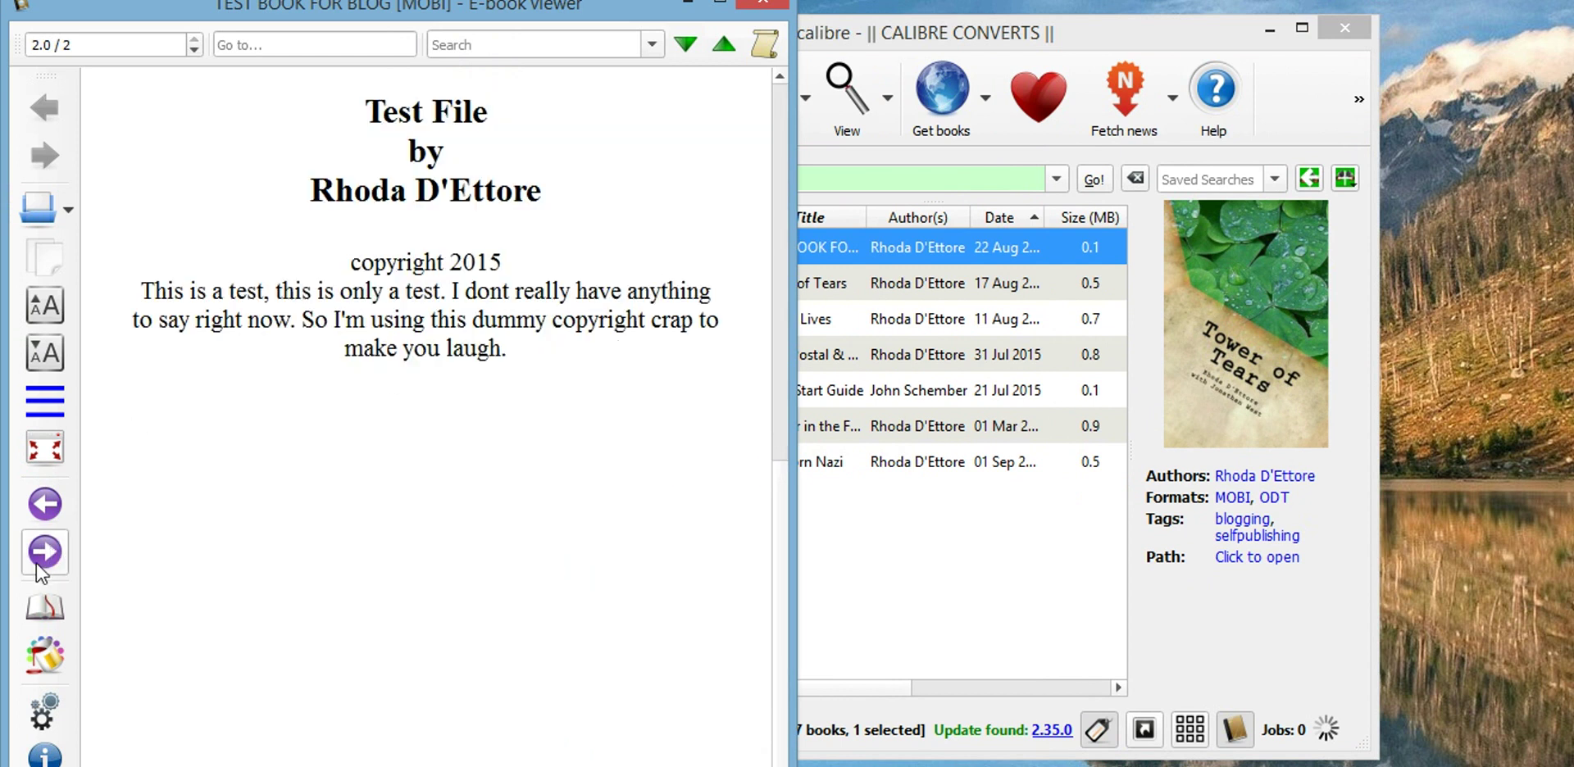
pyautogui.click(45, 552)
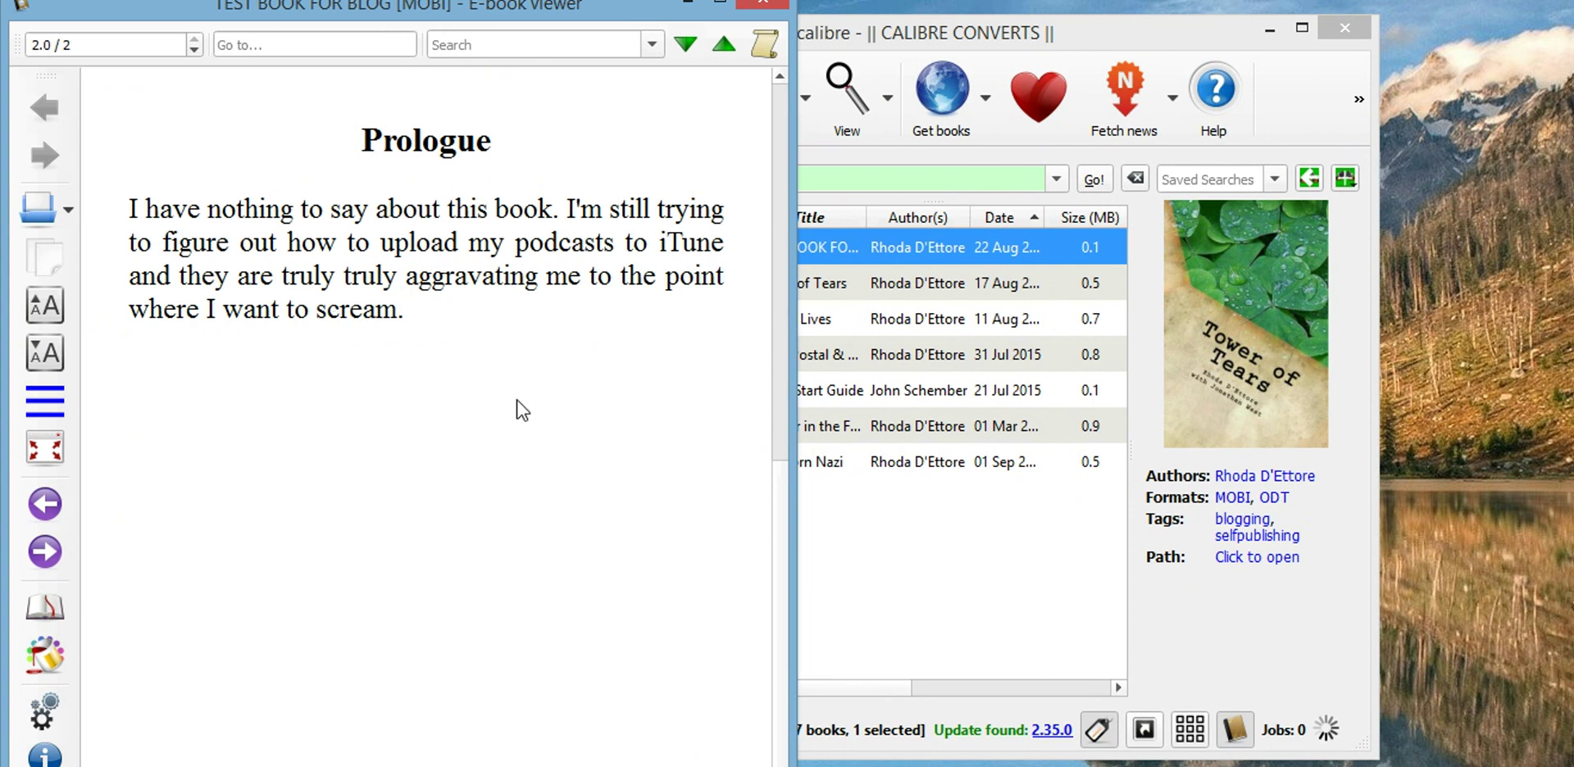
pyautogui.click(881, 41)
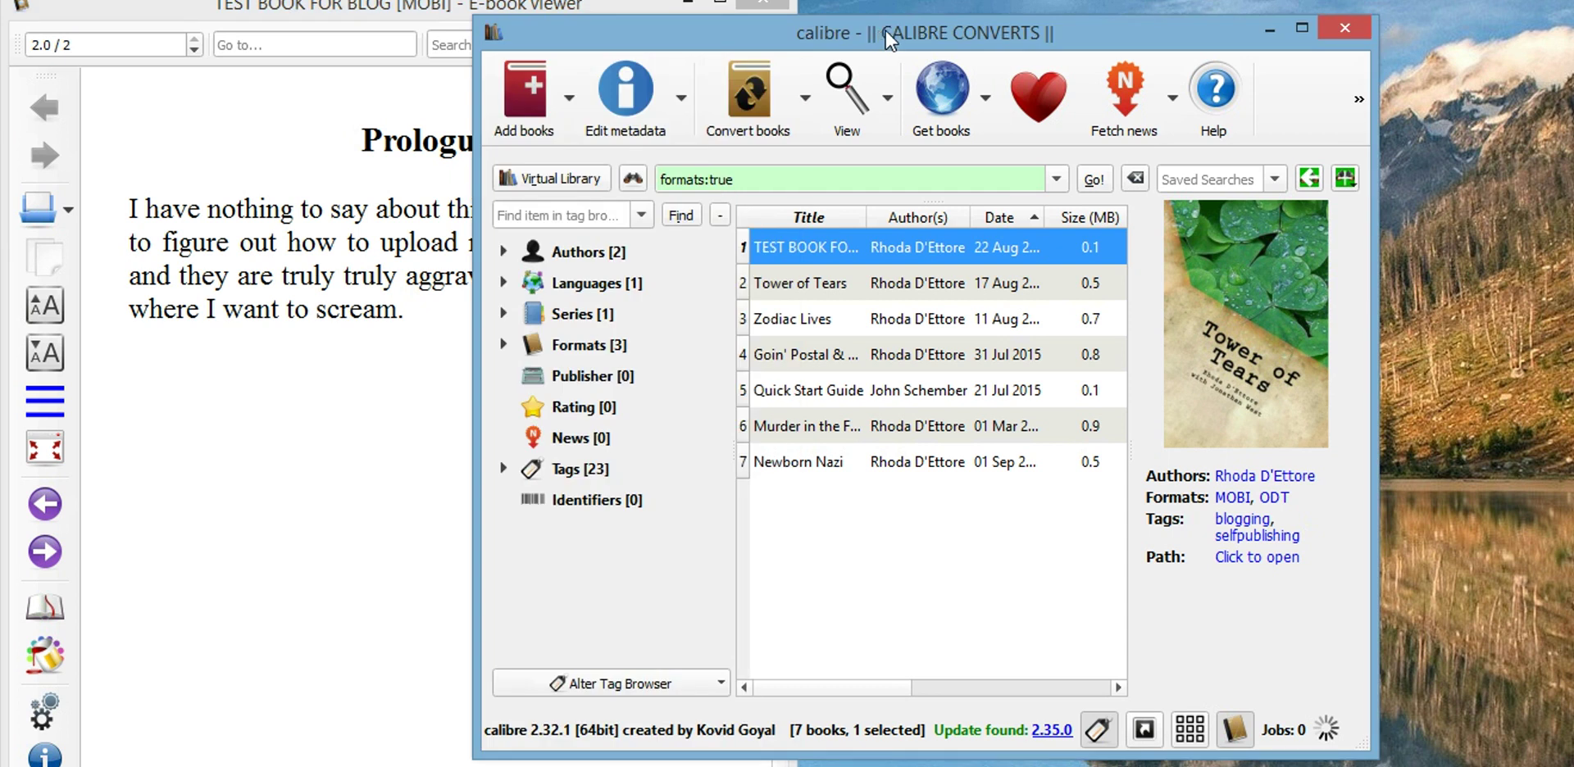
pyautogui.moveTo(883, 28); pyautogui.dragTo(937, 27)
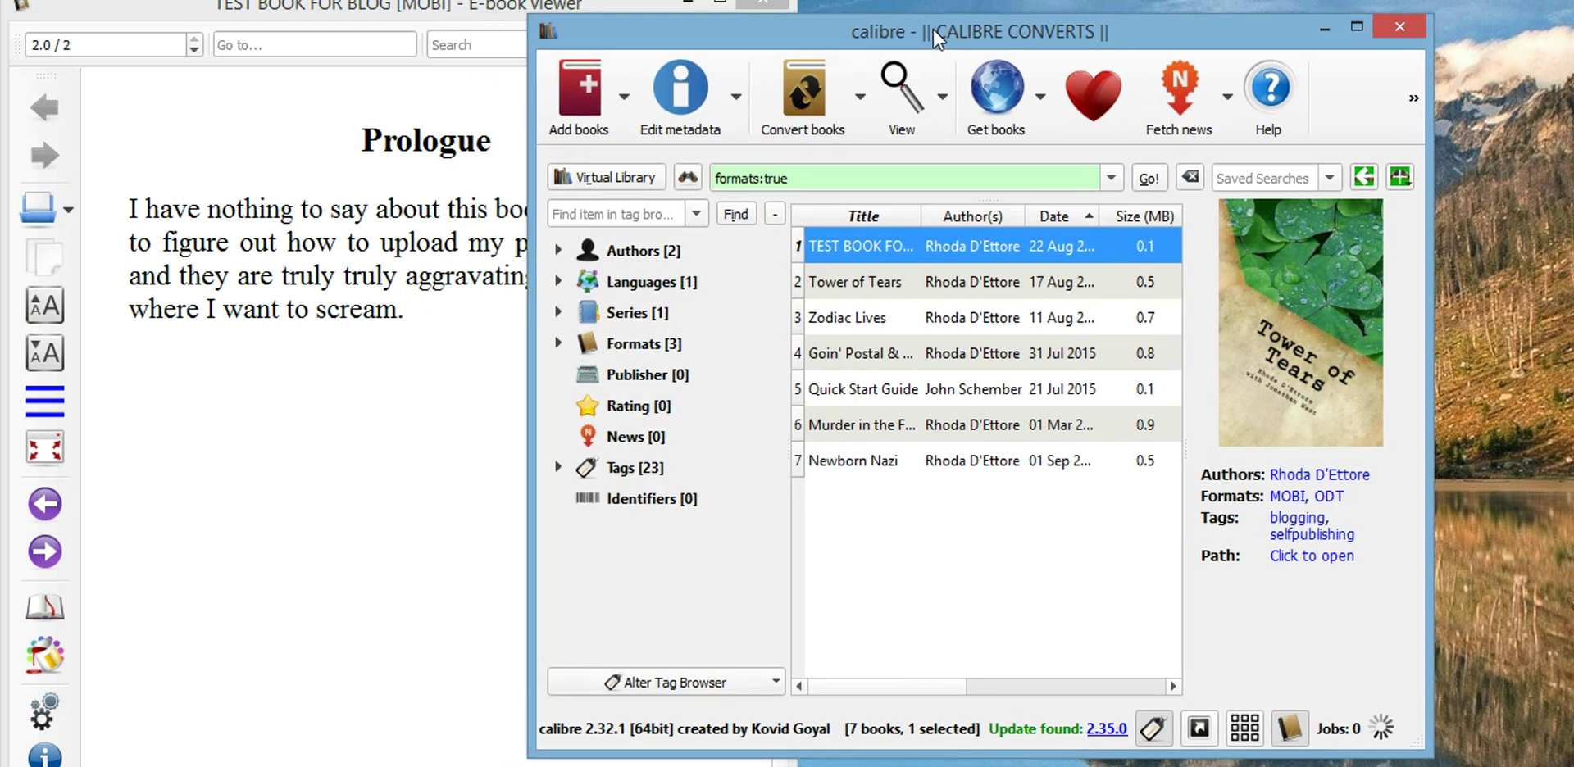